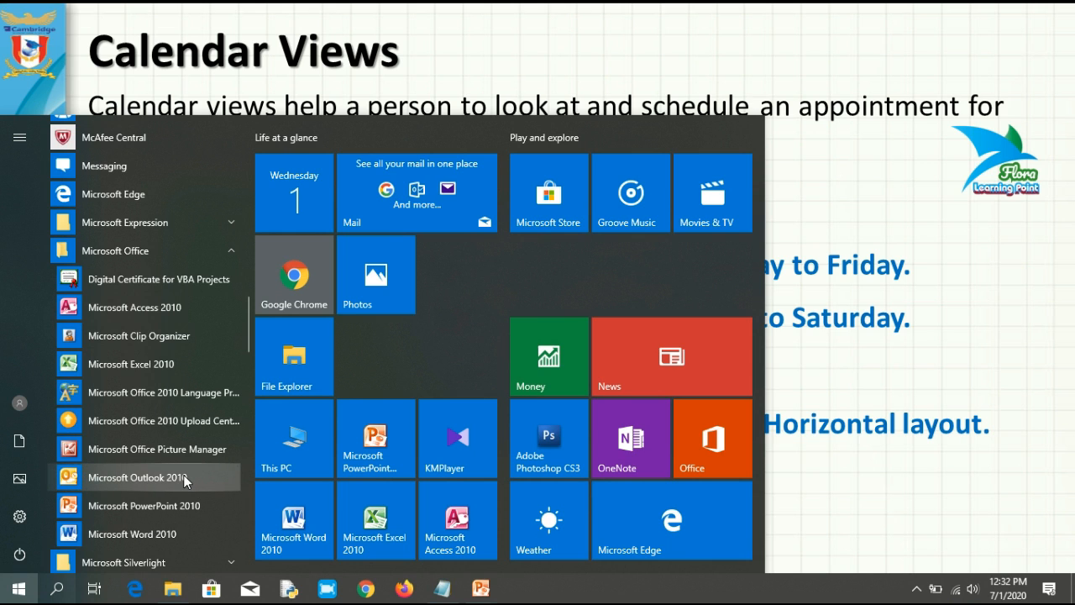
Step: Start Microsoft Outlook 2010 from the Start menu's Microsoft Office folder
left_click(156, 480)
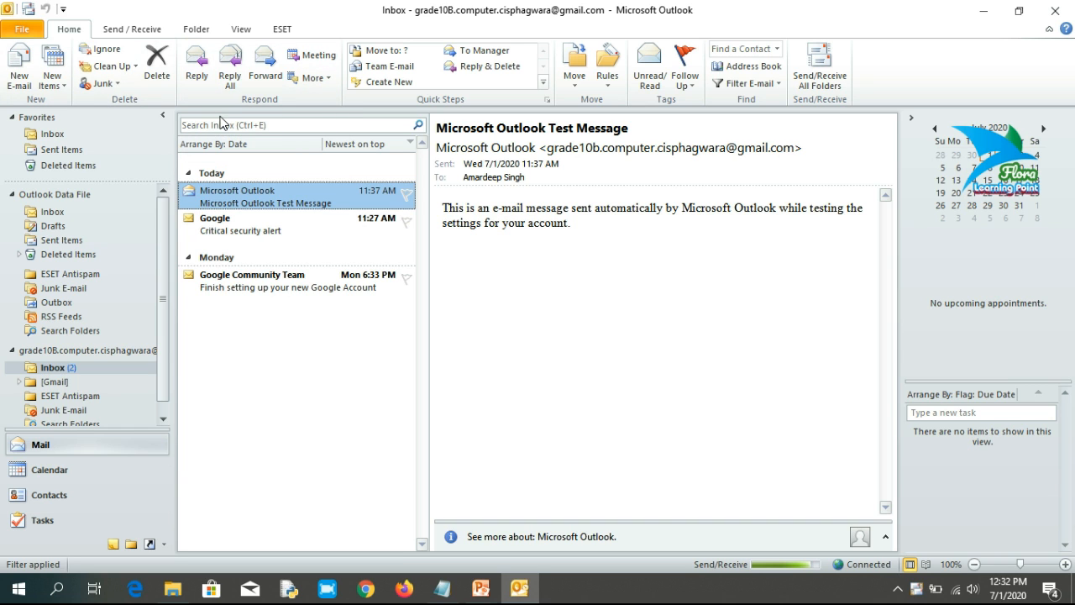
Step: Browse the Inbox, then Sent Items, then back to the Inbox under Favorites
left_click(56, 136)
left_click(55, 151)
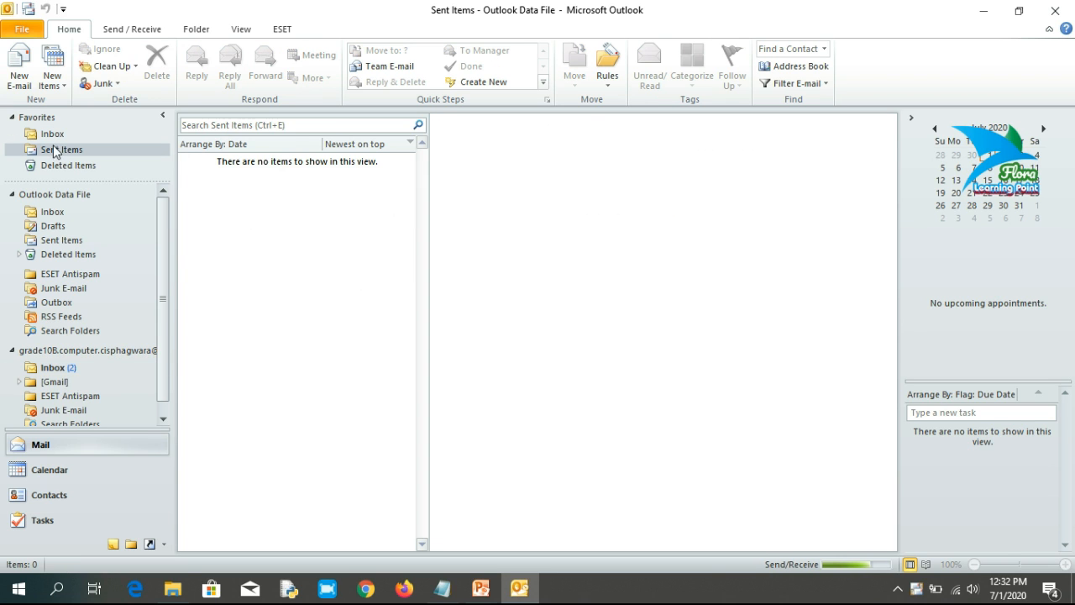
left_click(52, 138)
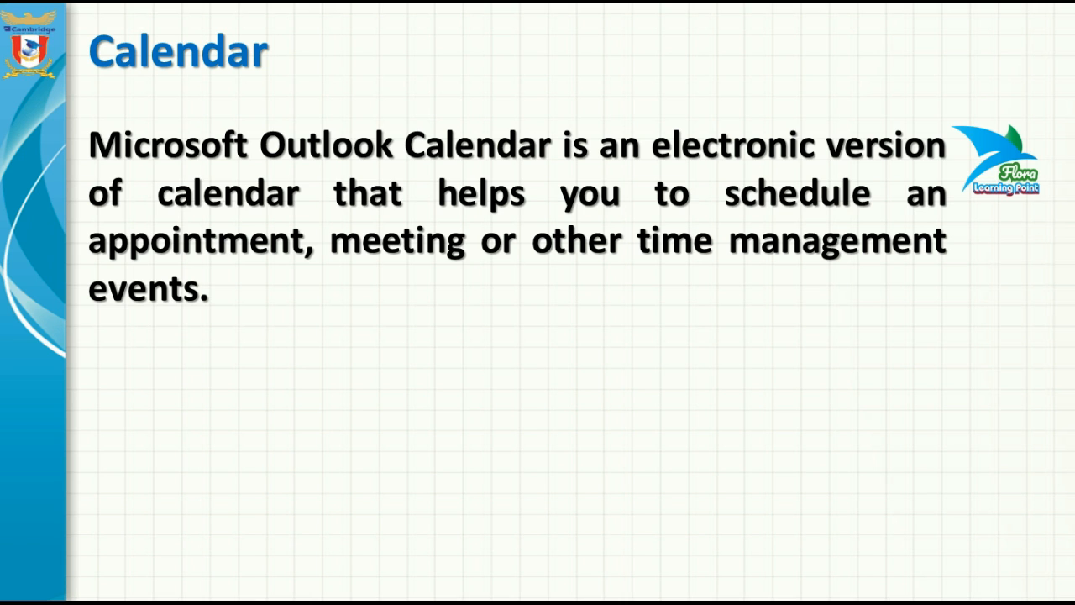
Step: Switch from the PowerPoint slideshow to Outlook's empty Inbox with Alt+Tab
key("alt+Tab")
key("Tab")
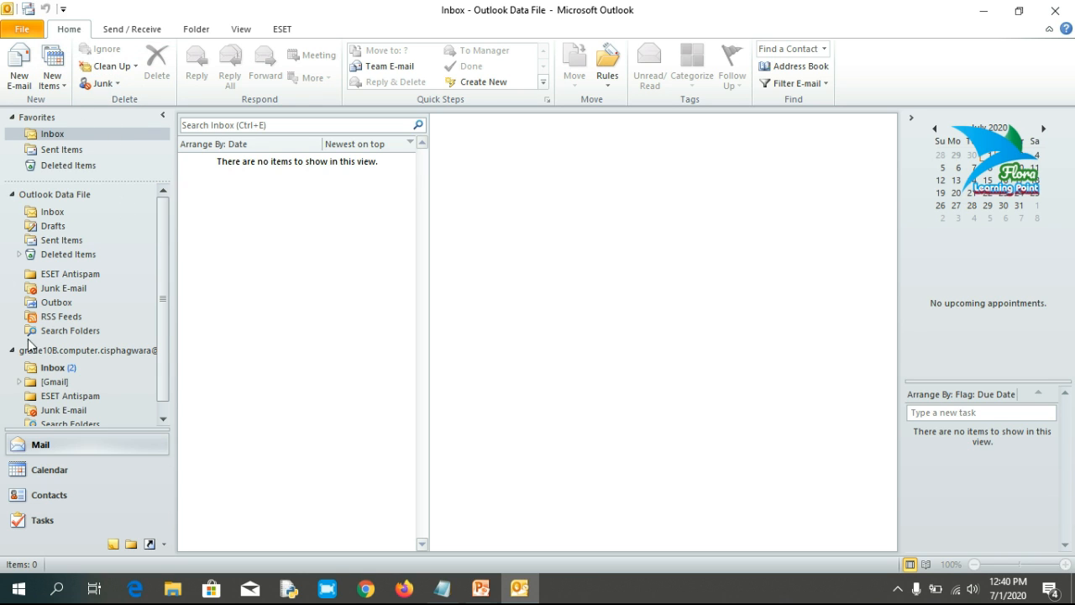
Step: Switch to Calendar and select the 12:30 slot on July 1, 2020
left_click(93, 470)
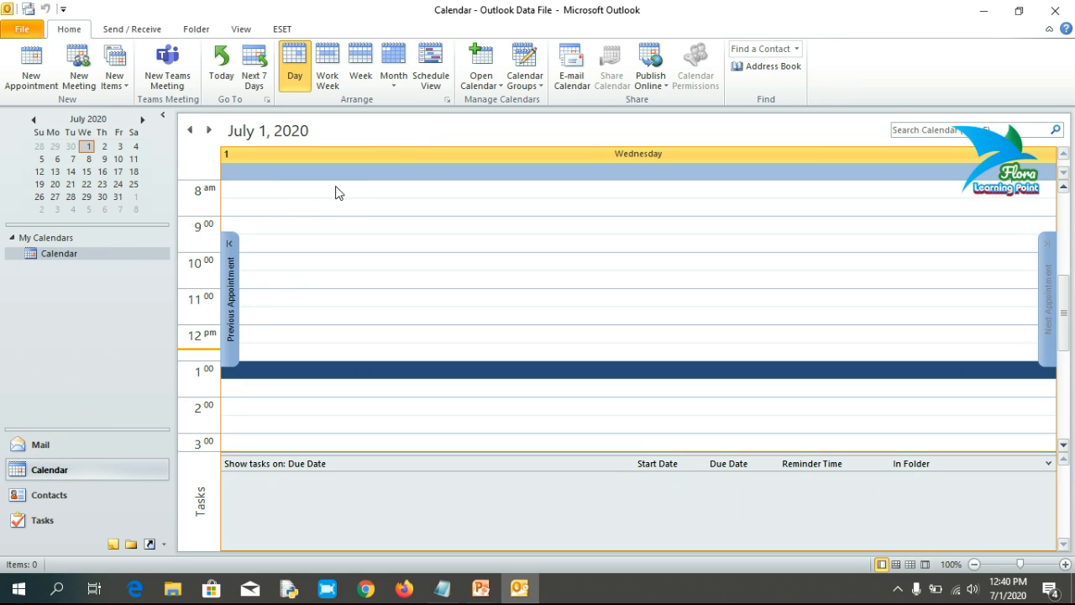
left_click(299, 352)
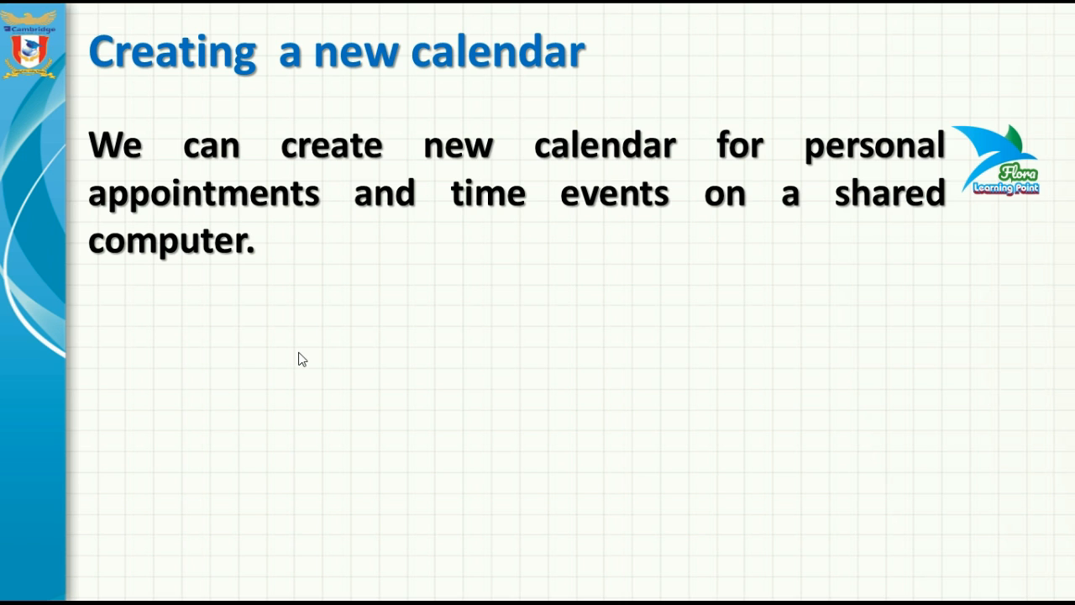
Step: Switch from the slideshow to Outlook's July 1, 2020 calendar day view with Alt+Tab
key("alt+Tab")
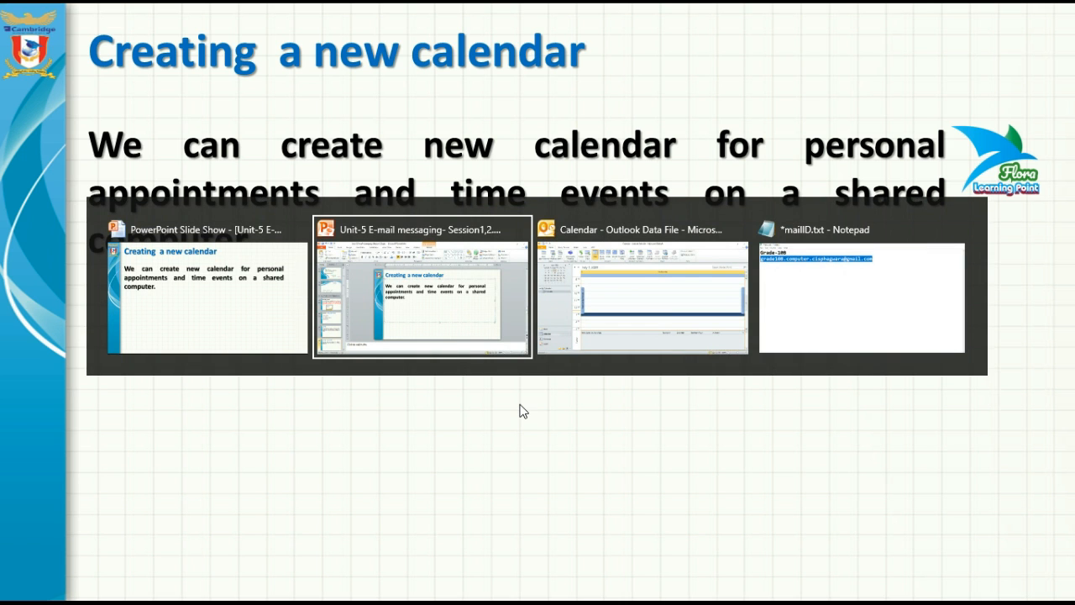
key("alt+Tab")
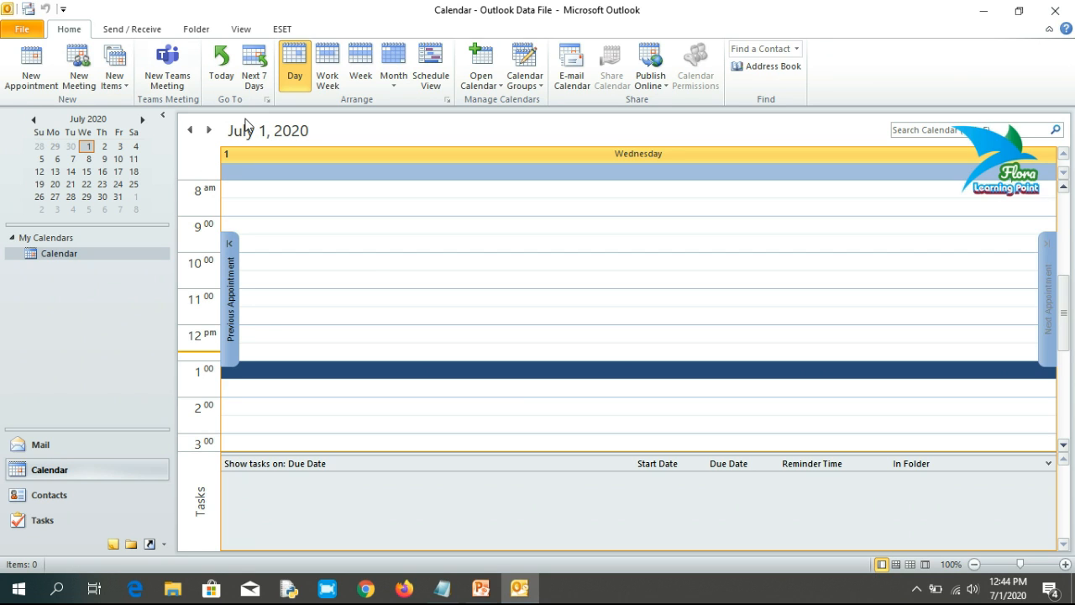
Step: Create a new blank calendar named 'MyCalendar' through Open Calendar on the Home ribbon
left_click(502, 85)
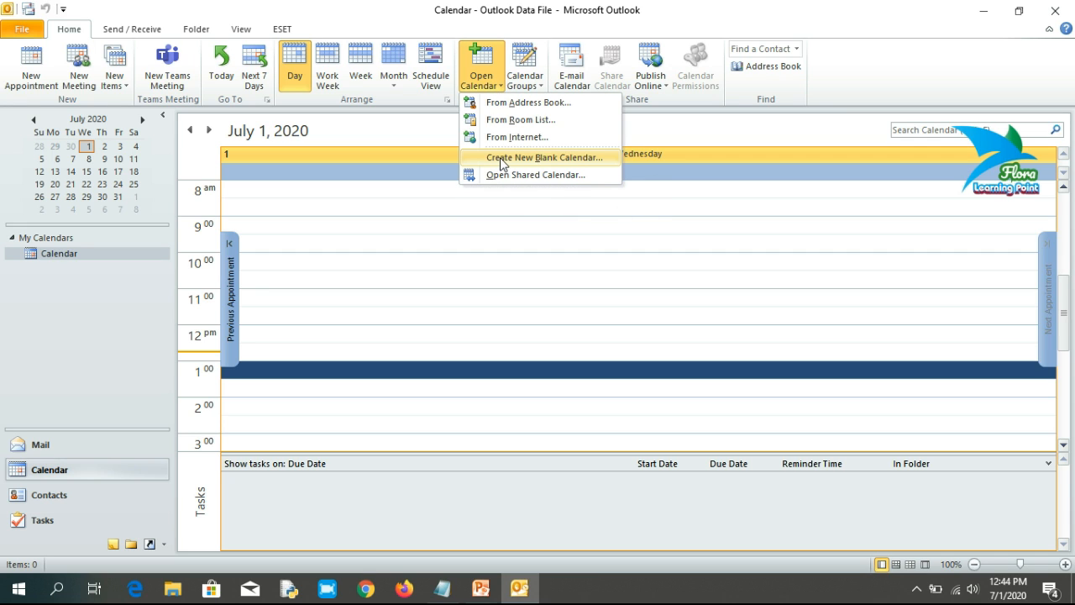
left_click(605, 156)
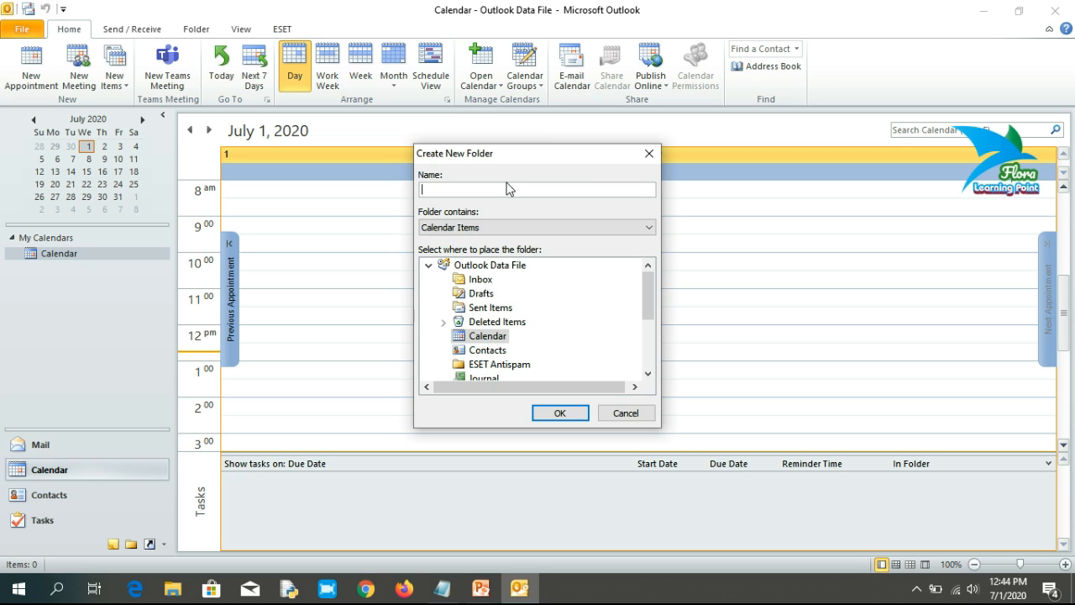
type("MyCalendar")
left_click(560, 413)
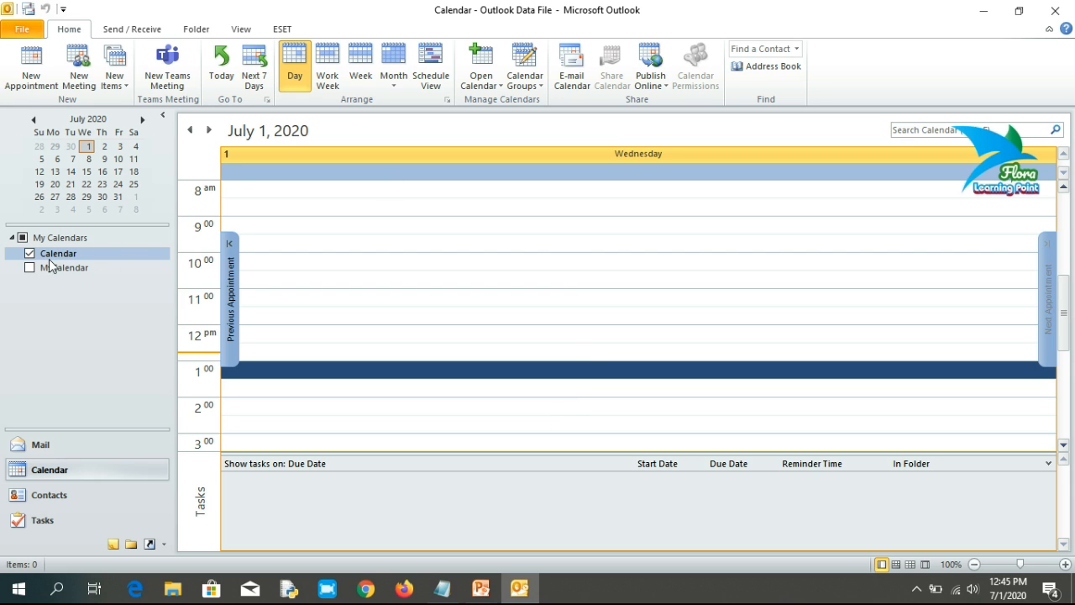
Step: Tick both Calendar and MyCalendar to view them side by side, then select the 9:30 slot
left_click(31, 268)
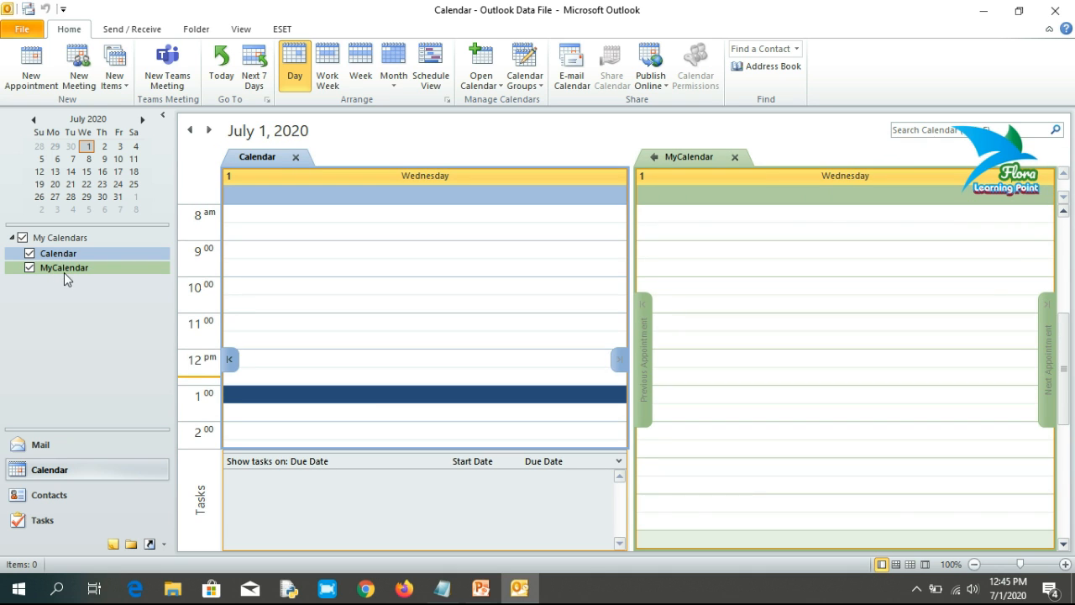
left_click(30, 254)
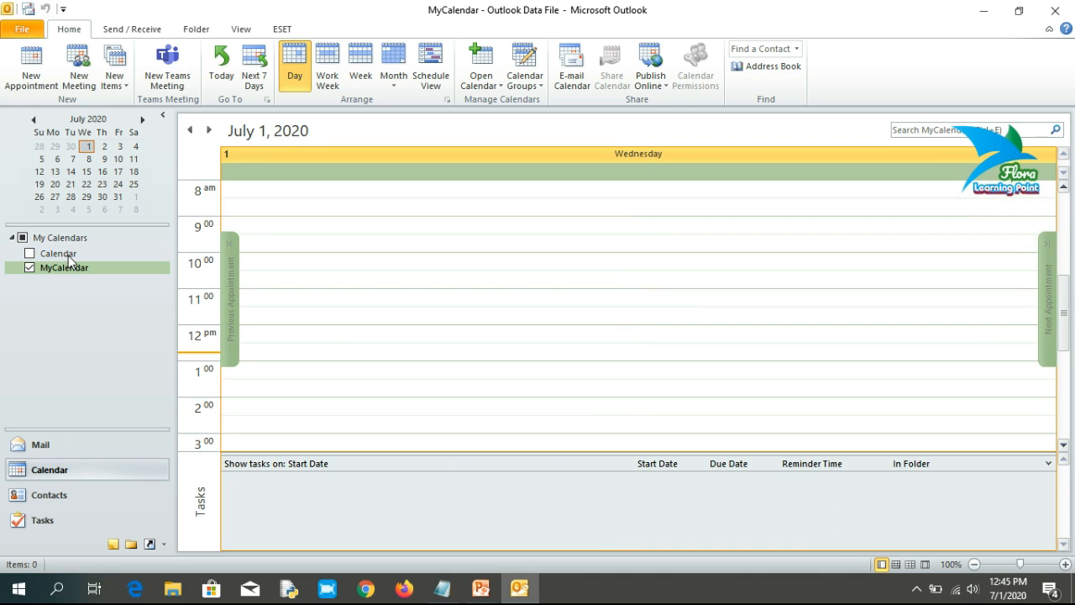
left_click(30, 253)
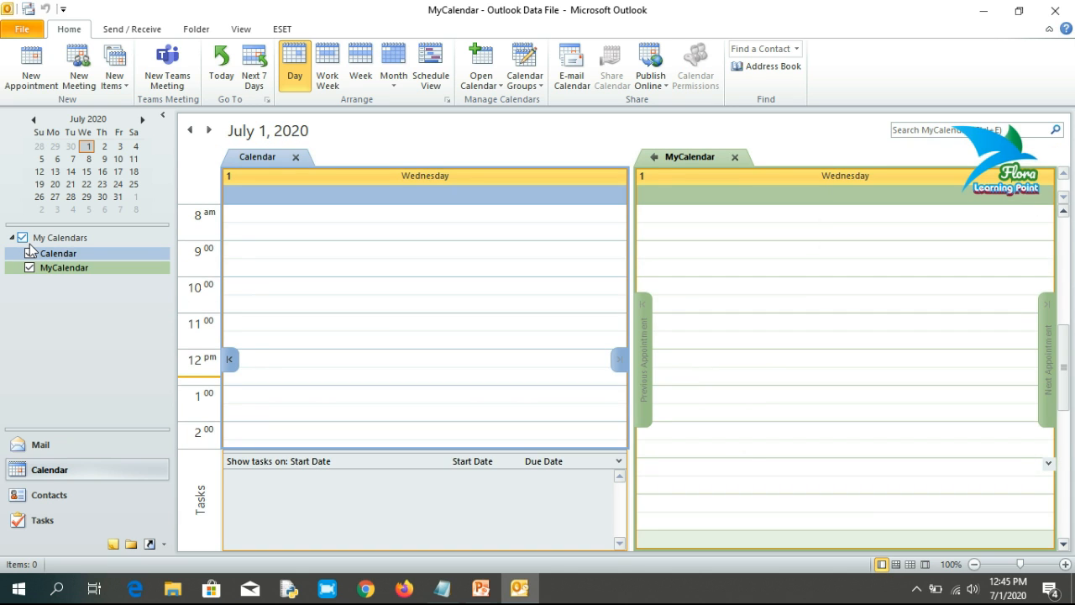
left_click(30, 268)
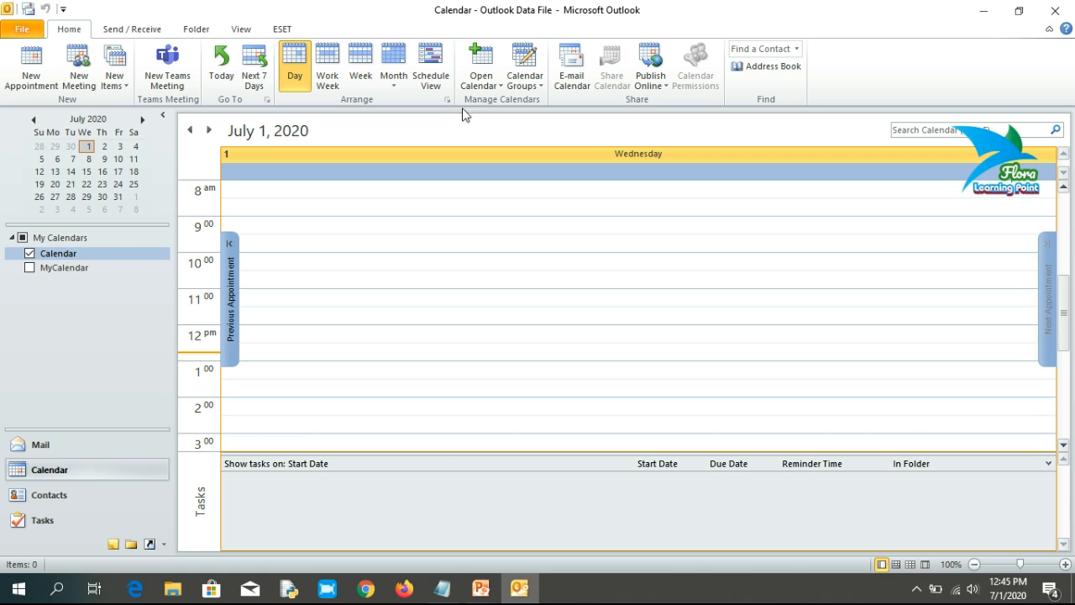
left_click(29, 268)
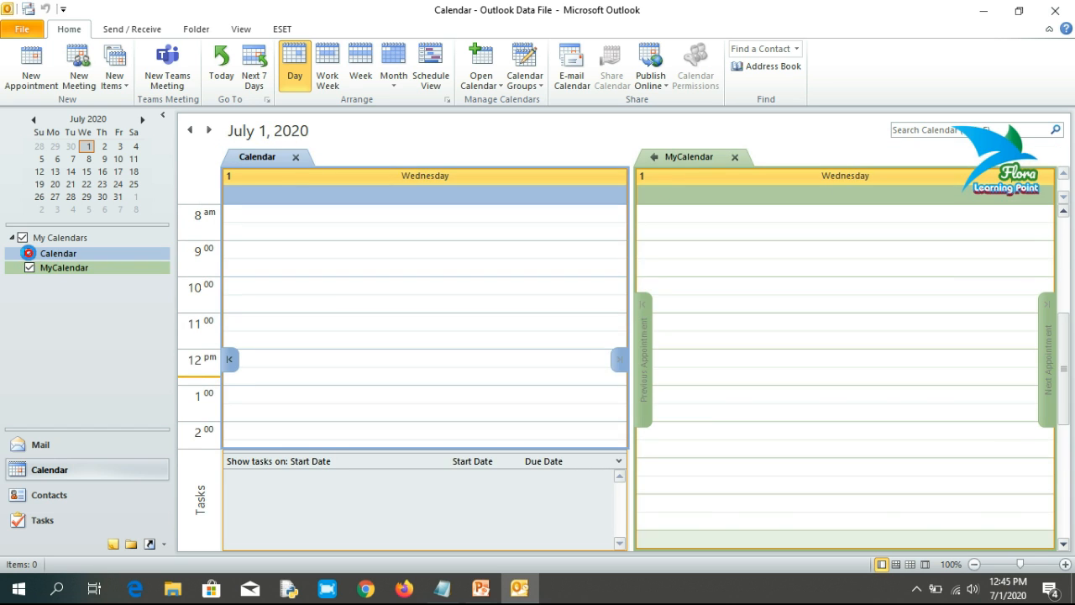
left_click(29, 253)
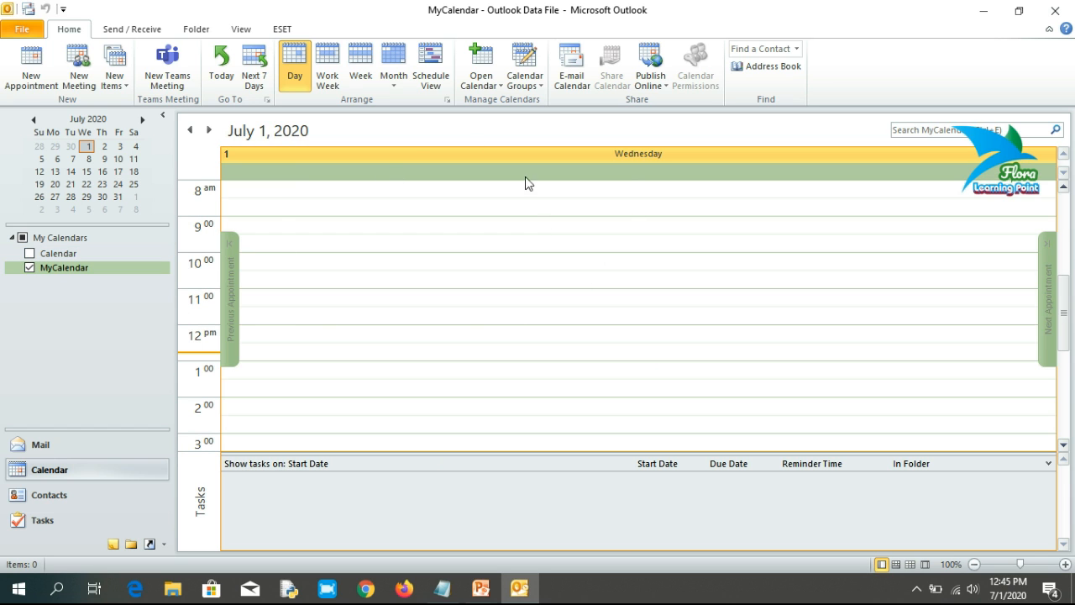
left_click(52, 255)
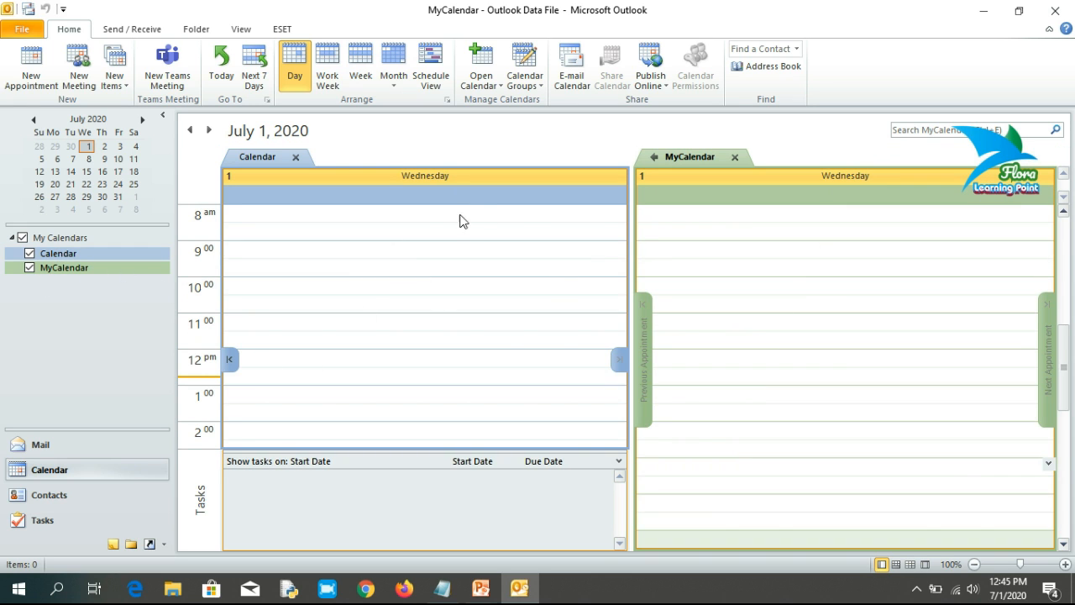
left_click(491, 271)
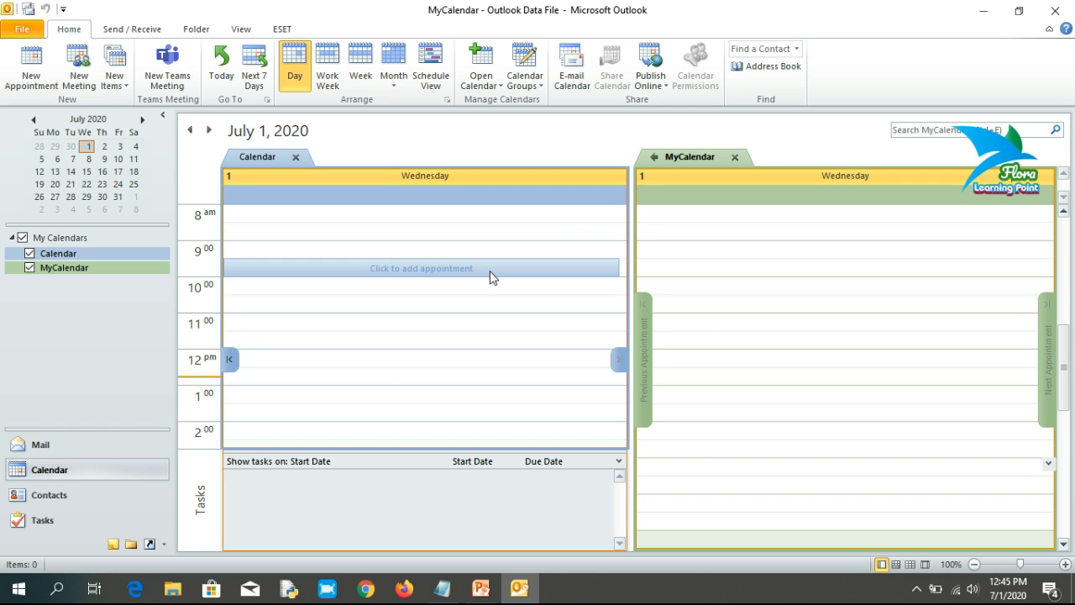
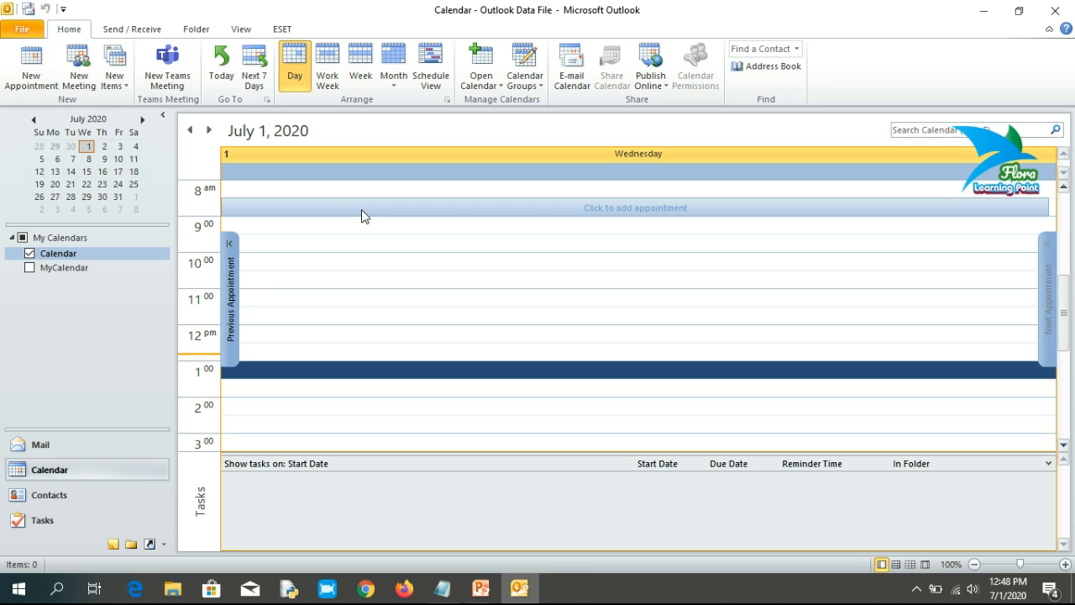
left_click(338, 80)
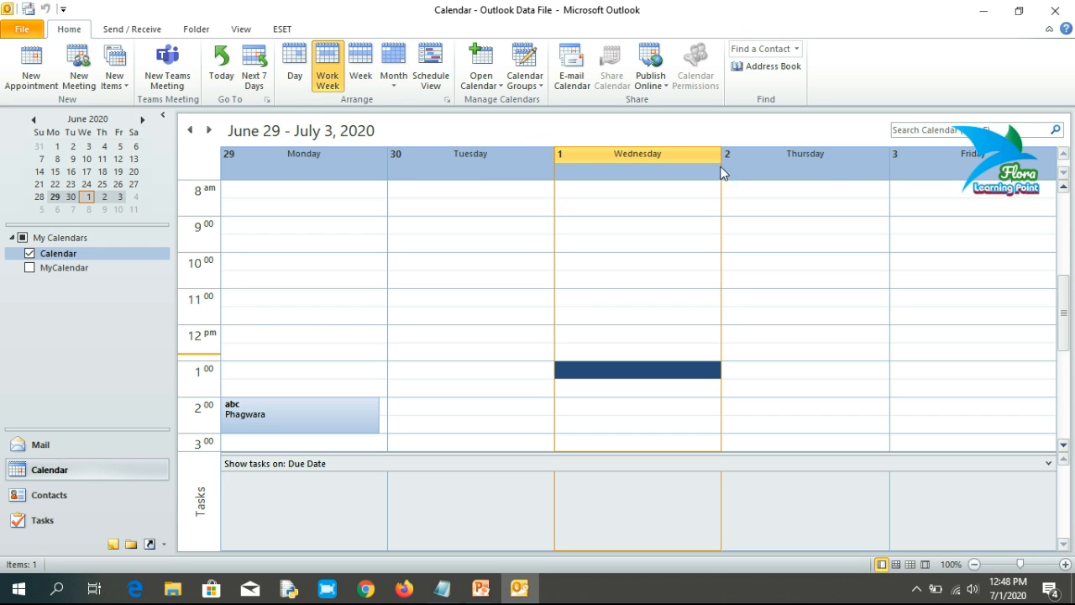
left_click(370, 68)
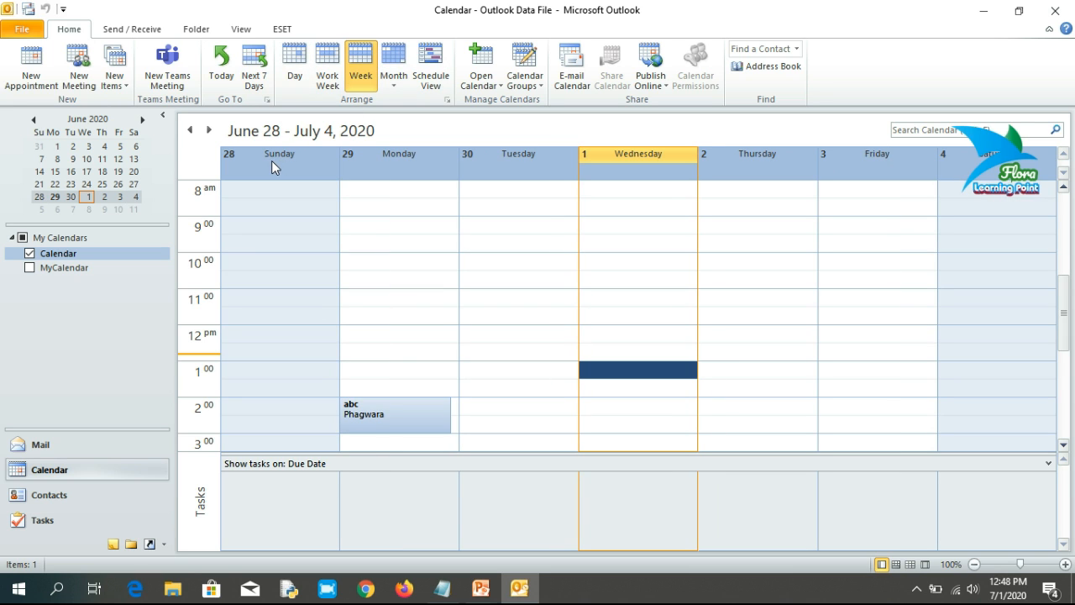
left_click(401, 67)
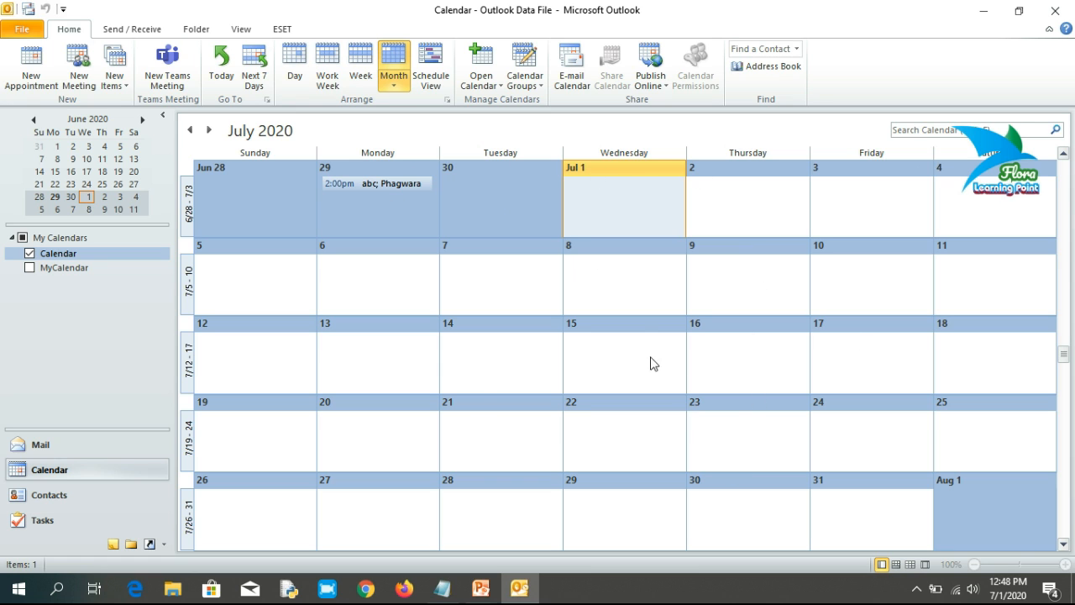
left_click(441, 75)
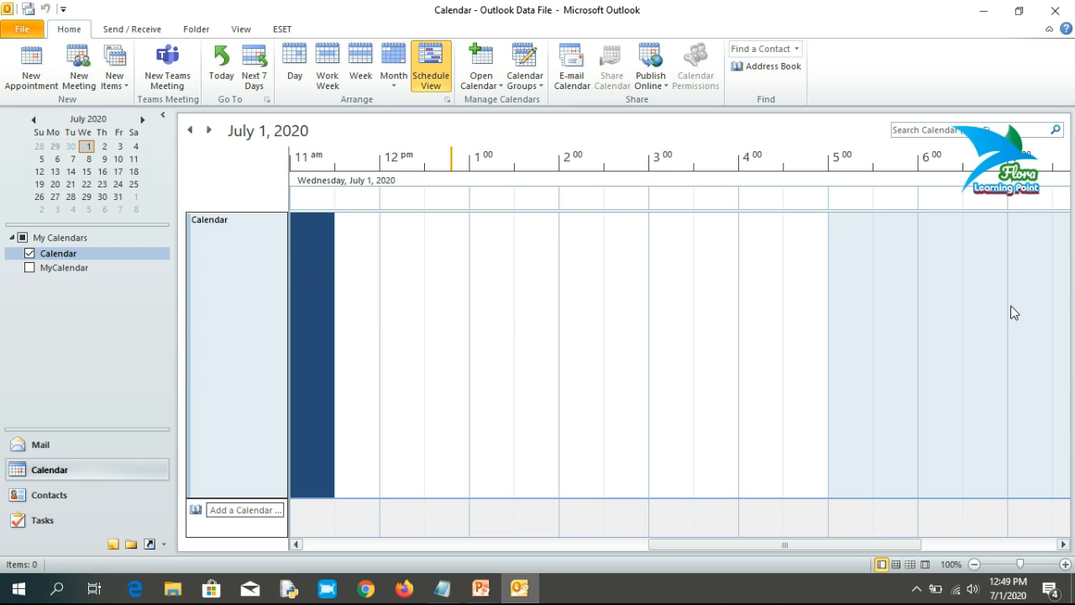
left_click(295, 60)
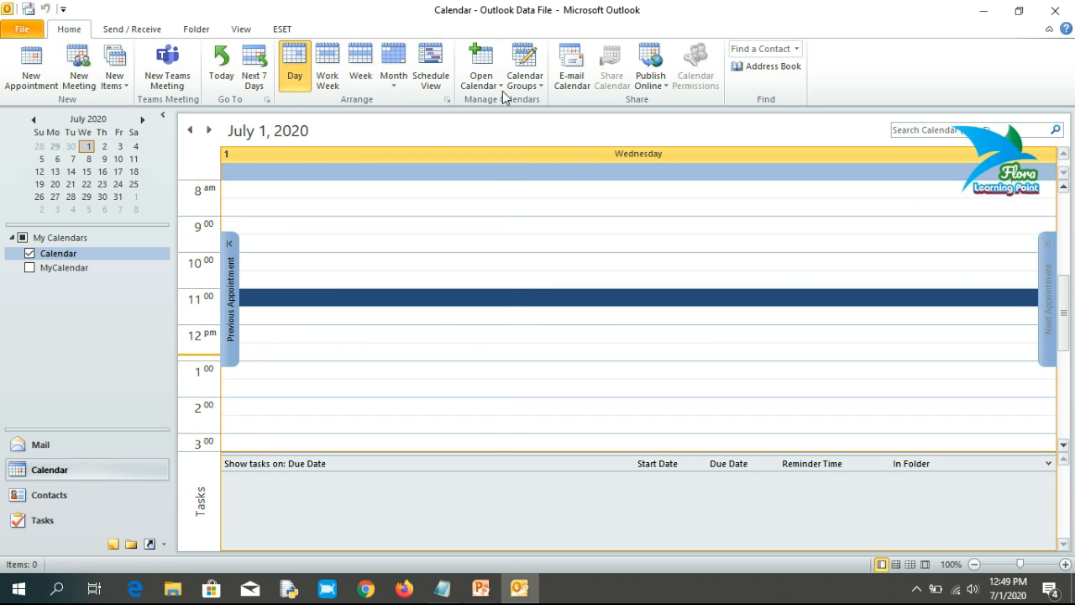
Step: Switch the calendar to Schedule View to see the day as a horizontal timeline
left_click(430, 67)
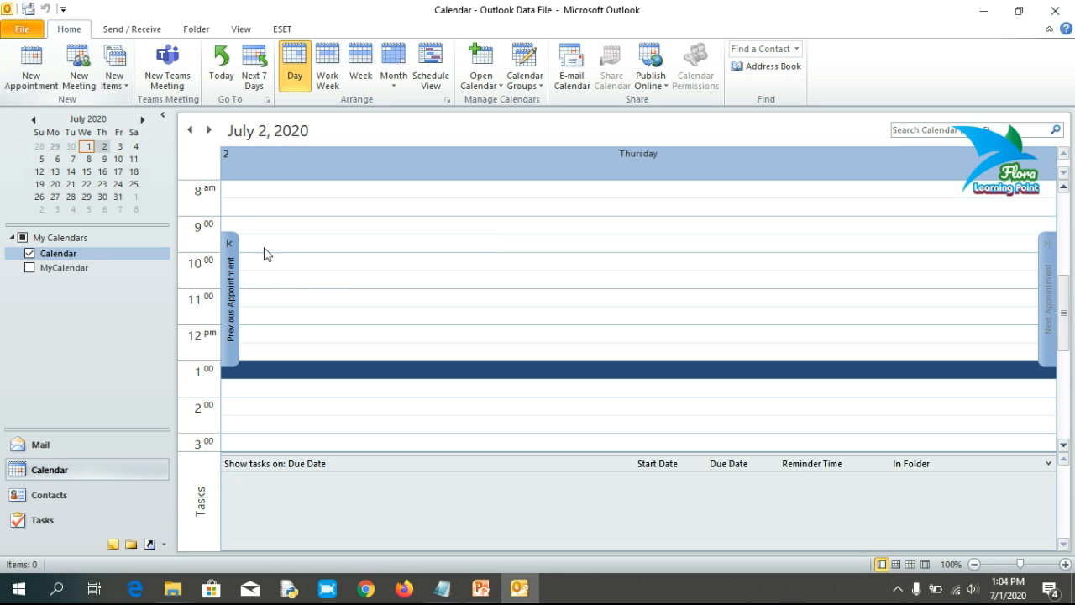
Step: Start a new appointment in the 12:00 PM slot on Thursday, July 2, 2020
scroll(326, 290, "up", 5)
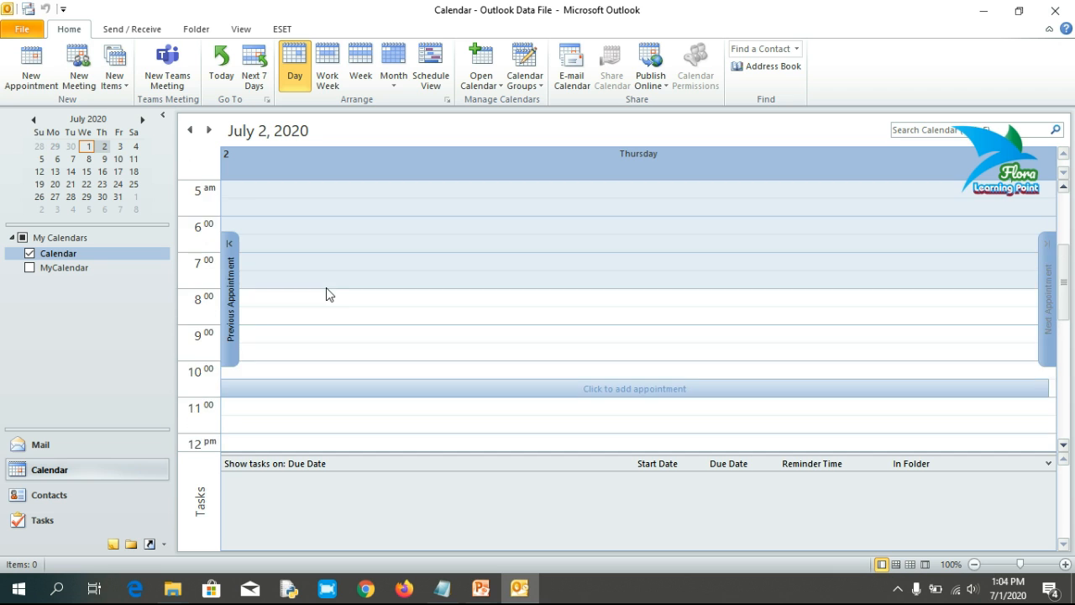
scroll(328, 294, "down", 2)
scroll(328, 294, "up", 2)
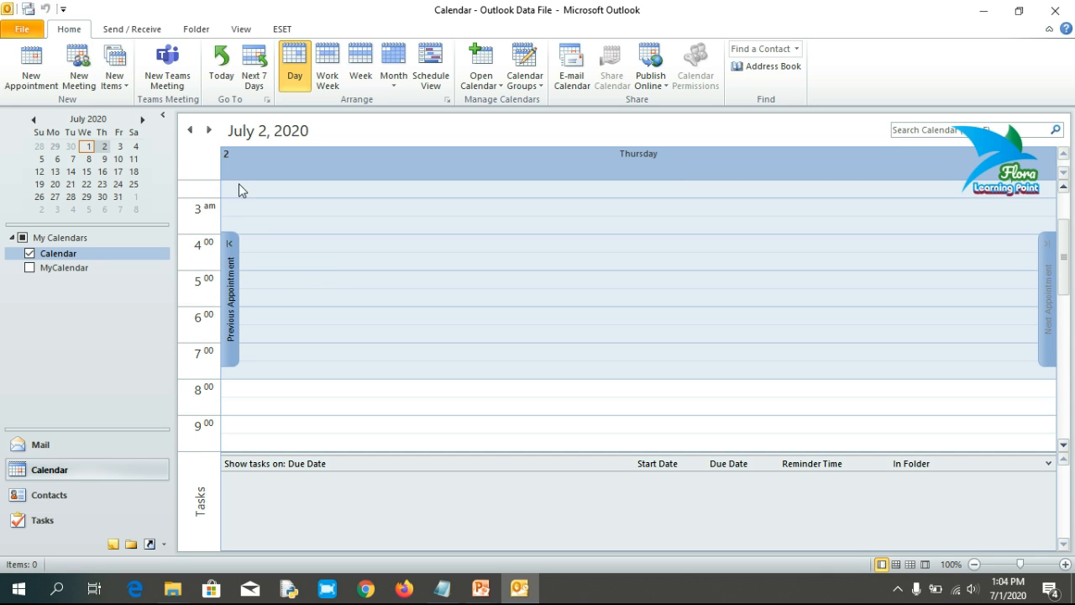
left_click(190, 131)
left_click(208, 135)
scroll(300, 403, "down", 3)
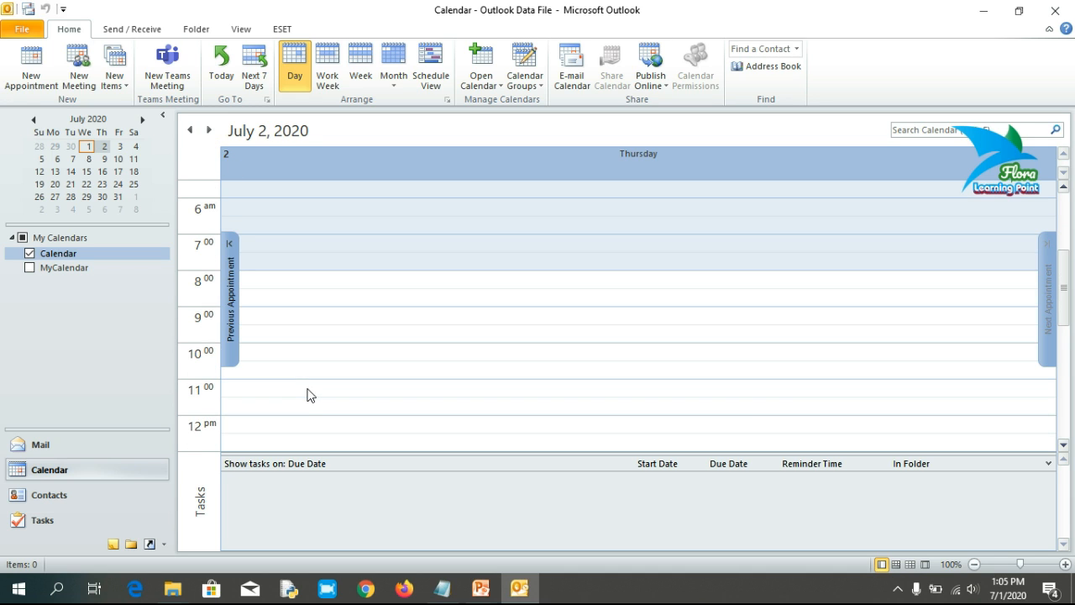
left_click(302, 425)
scroll(306, 403, "down", 1)
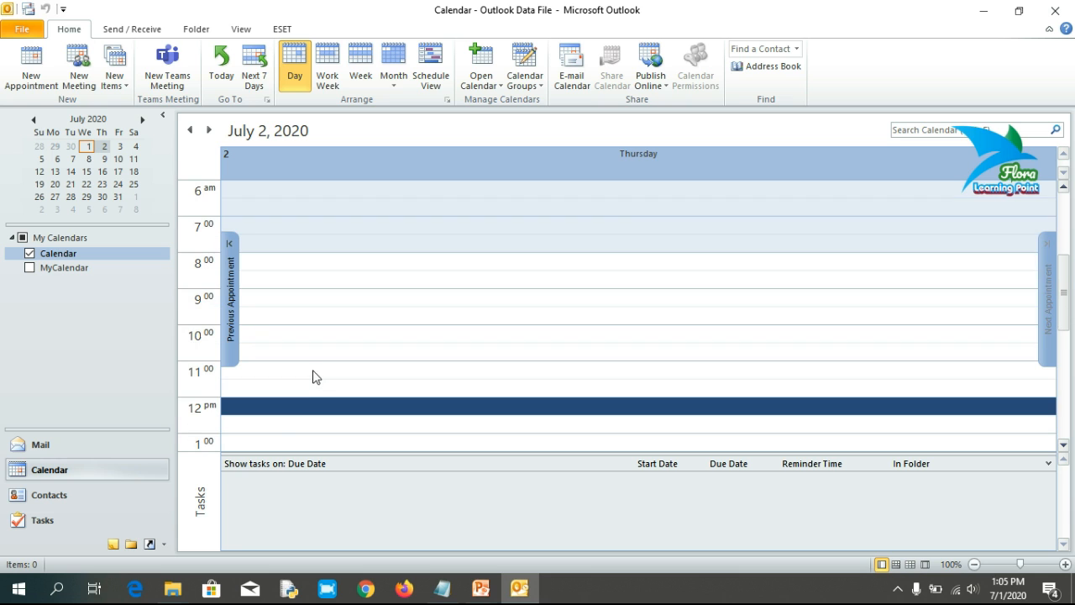
left_click(37, 70)
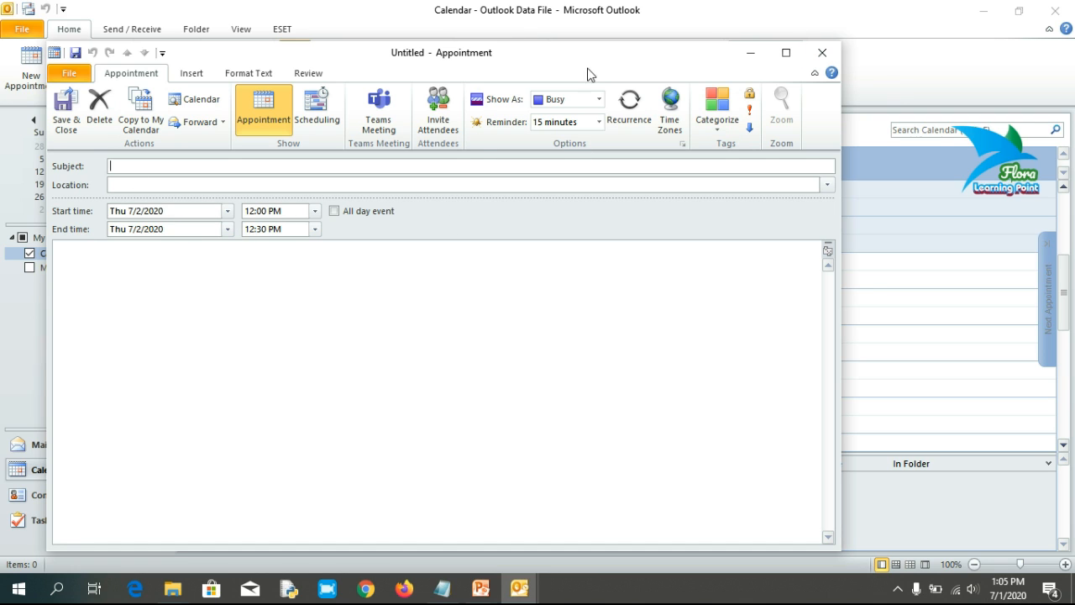
left_click(822, 54)
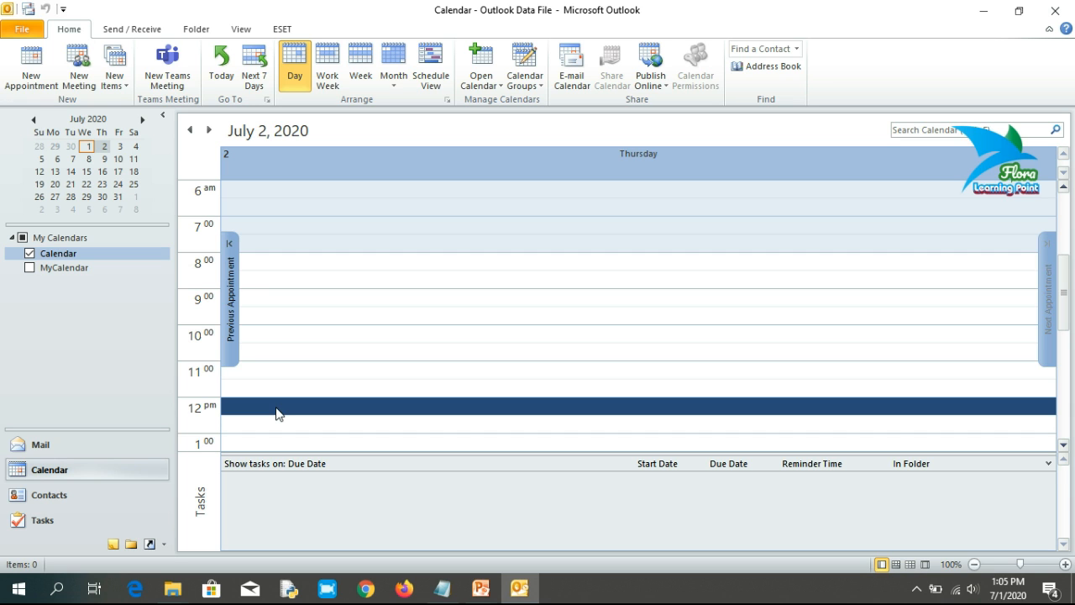
double_click(277, 410)
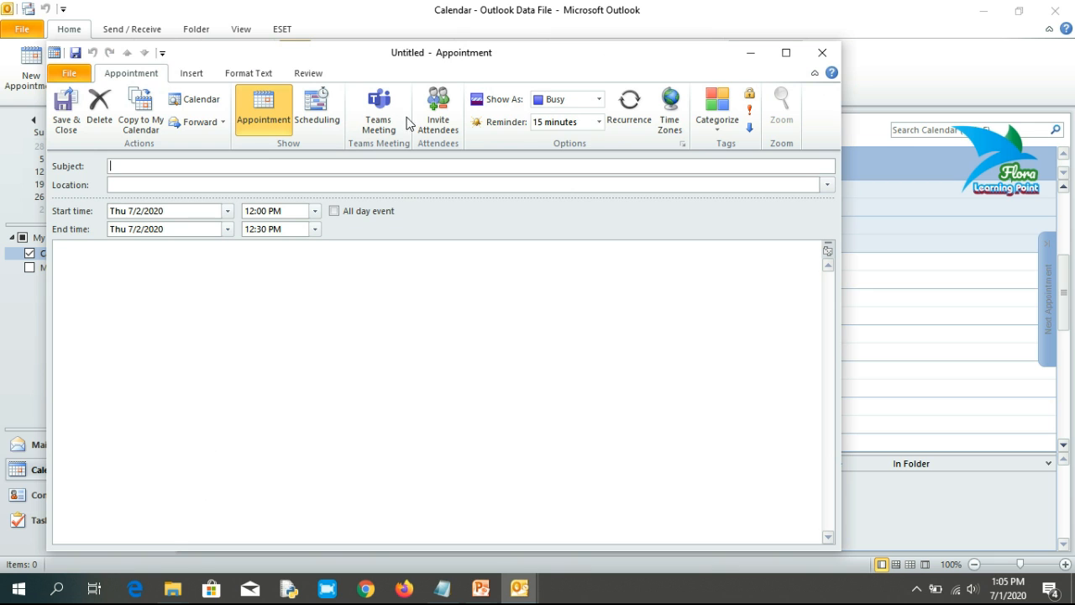
left_click_drag(484, 53, 578, 44)
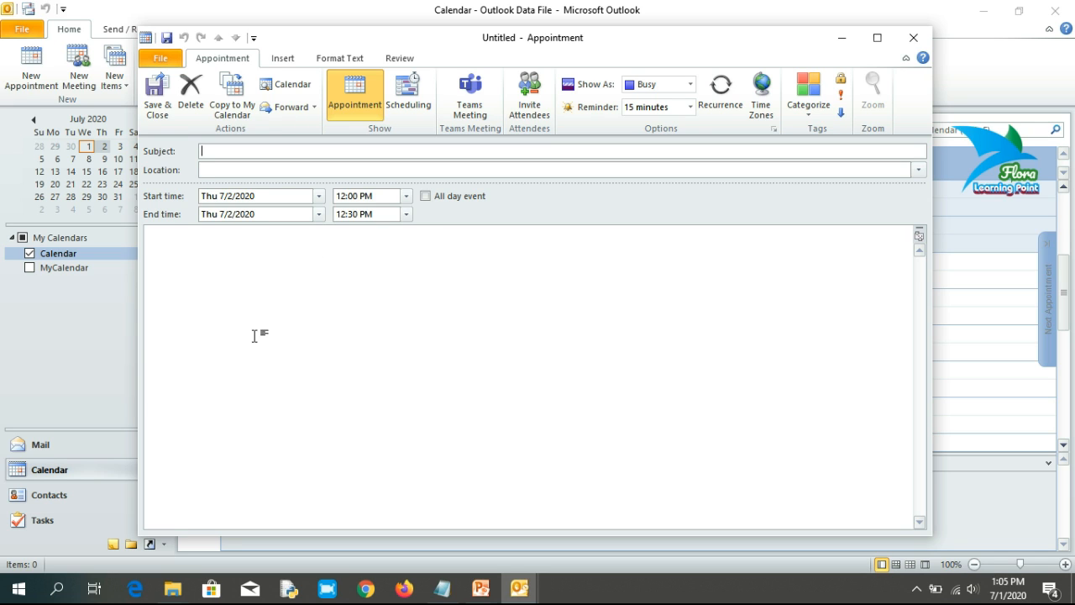
Step: Enter the meeting subject with the attendee's name and the location Phagwara
left_click(213, 248)
left_click(225, 154)
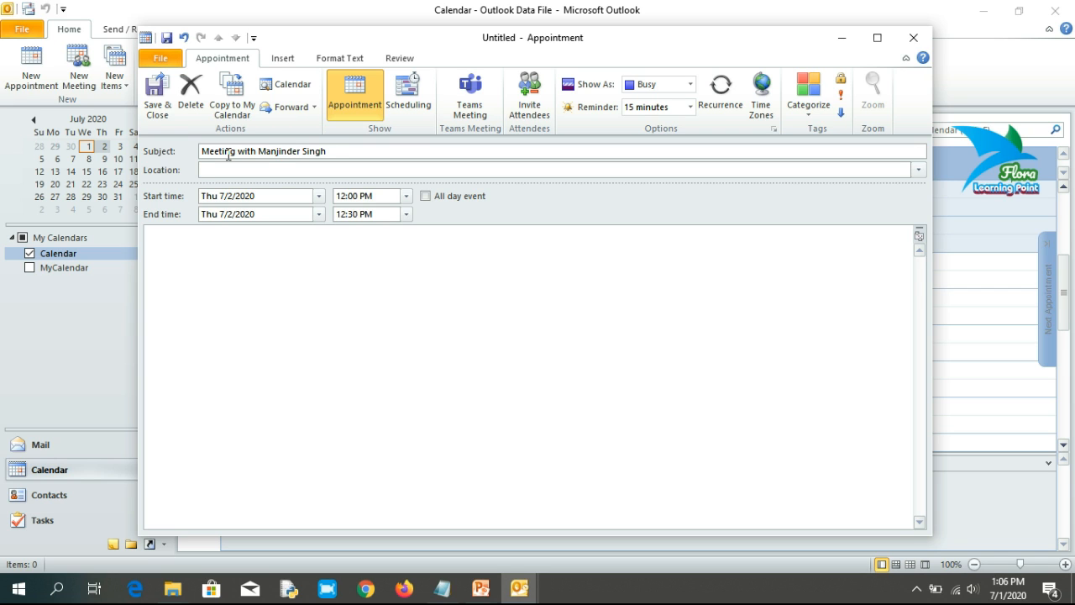
left_click(266, 169)
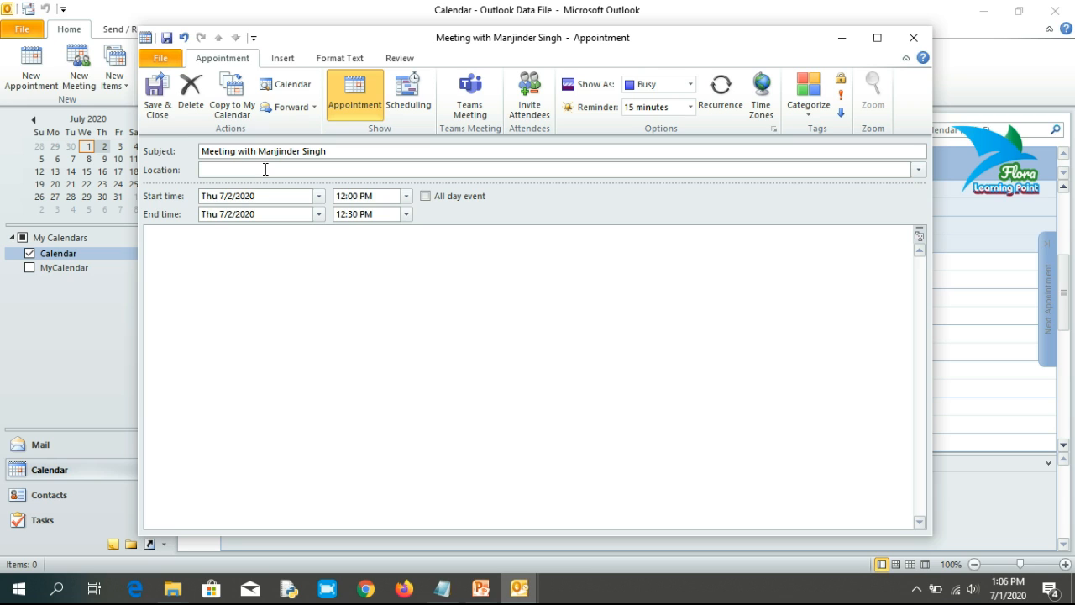
type("Phagwara")
left_click_drag(332, 151, 192, 165)
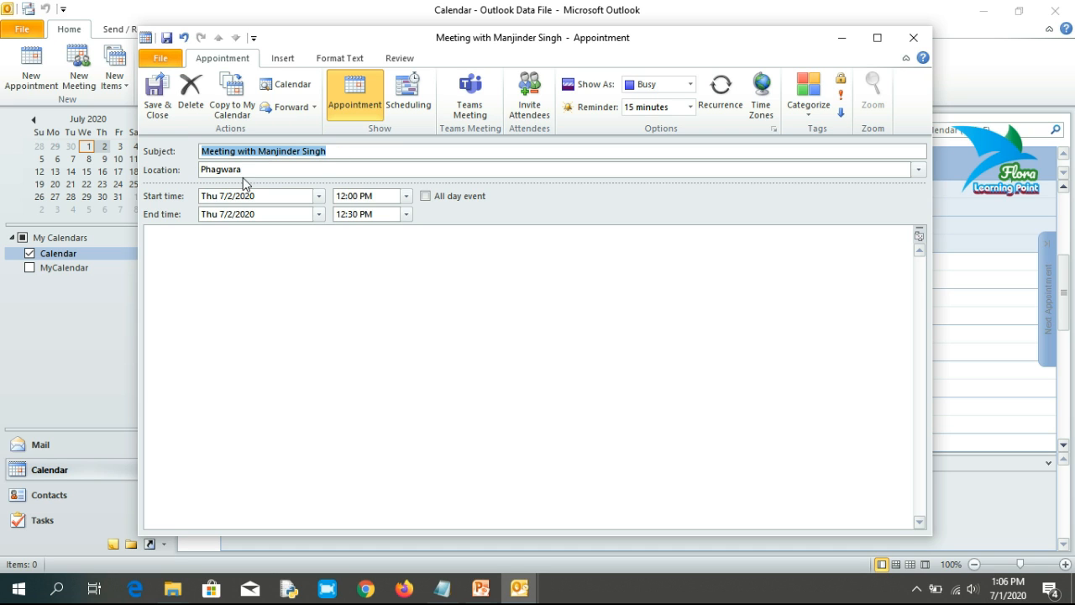
double_click(245, 169)
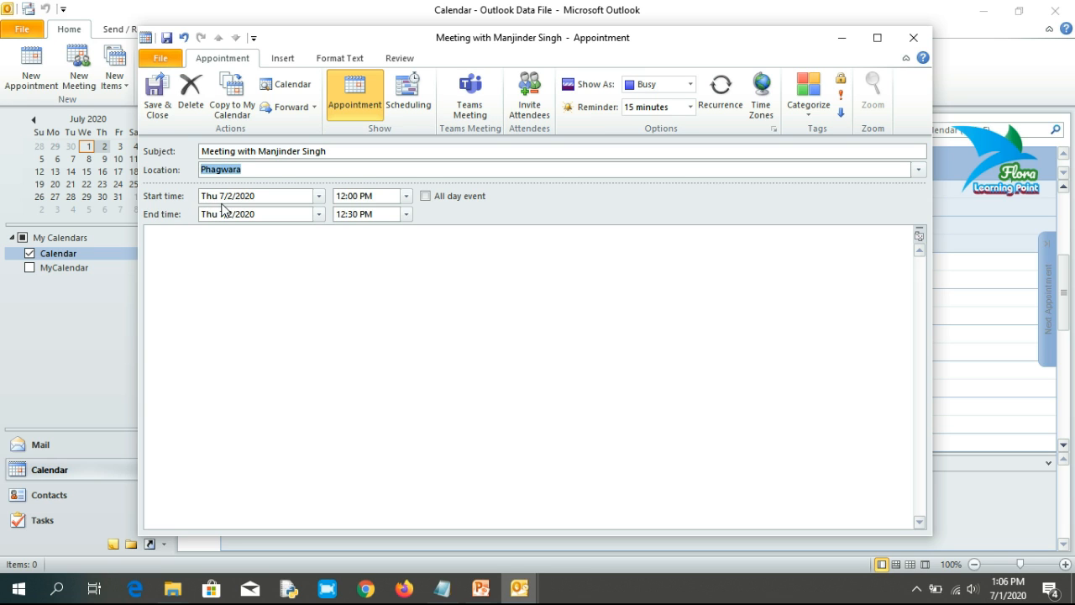
Step: Set the meeting to Friday 7/3/2020, 12:00–1:00 PM, with the note 'Formal appointment'
left_click(320, 197)
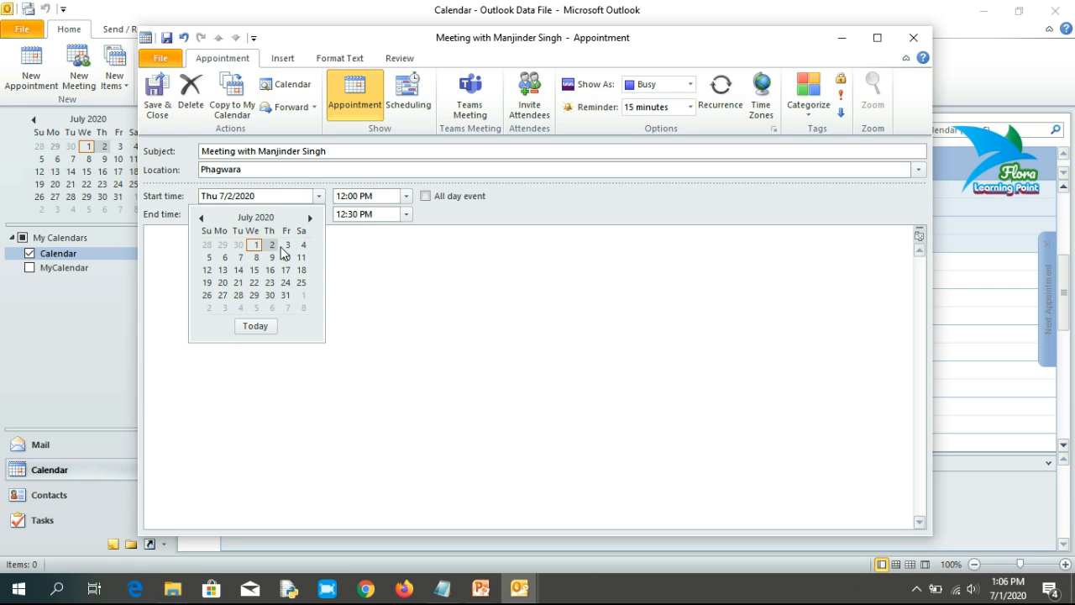
left_click(287, 245)
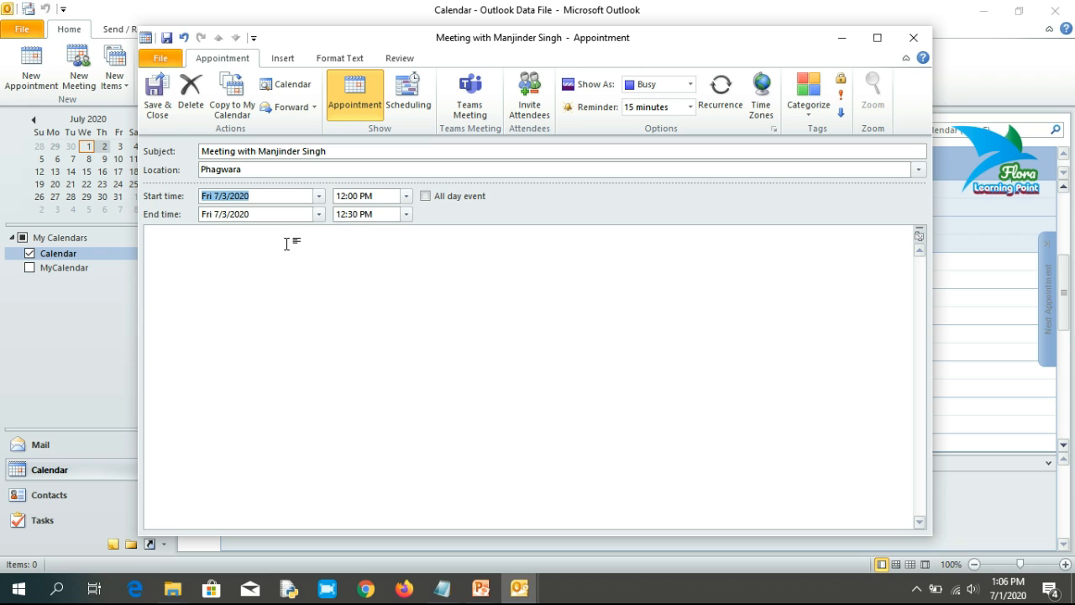
left_click(407, 215)
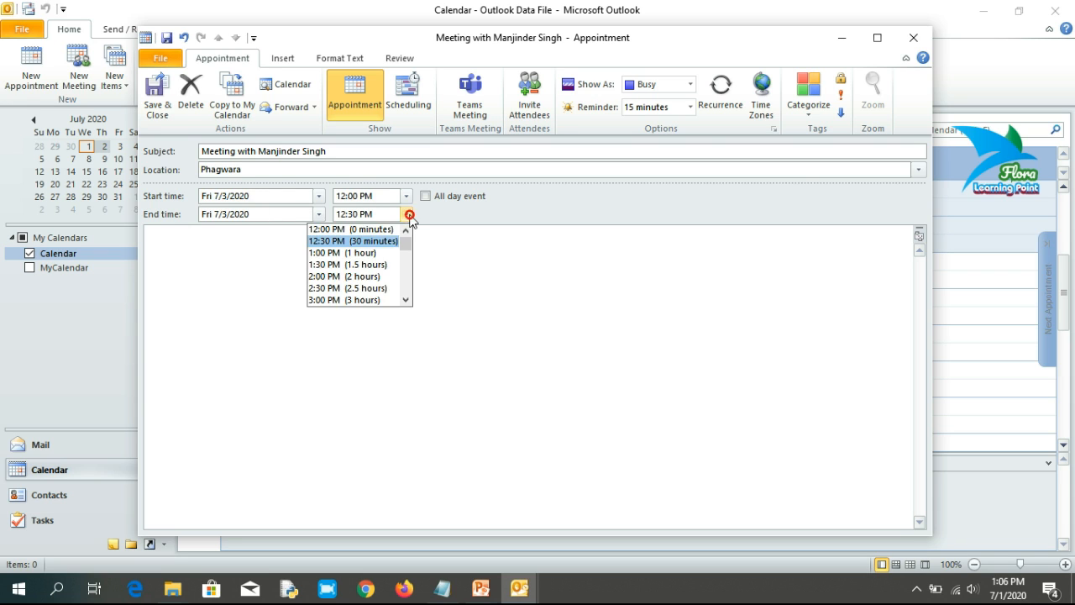
left_click(346, 255)
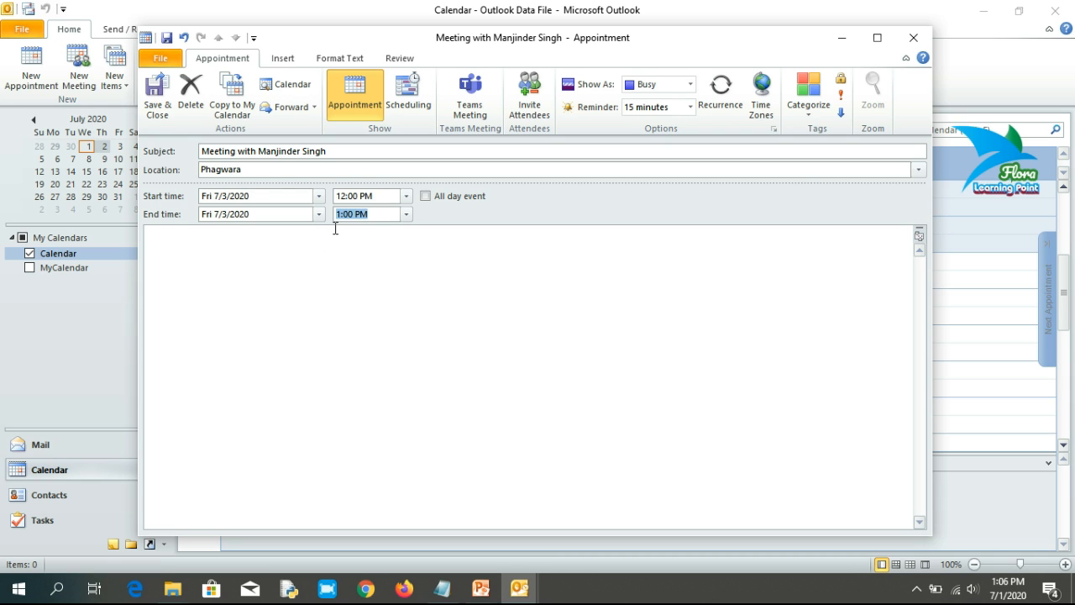
left_click(202, 252)
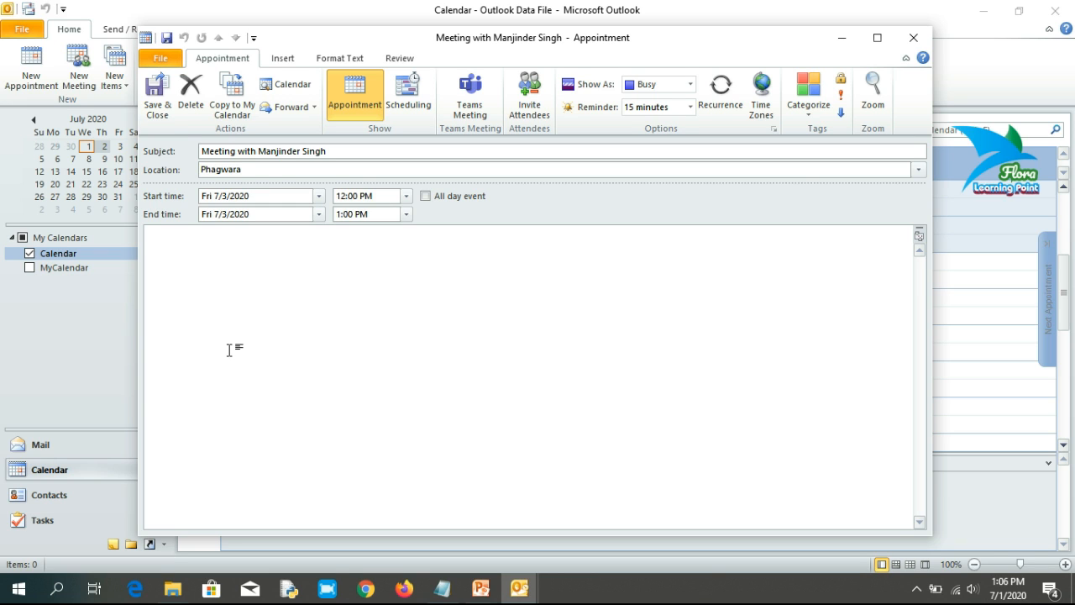
type("Formal app")
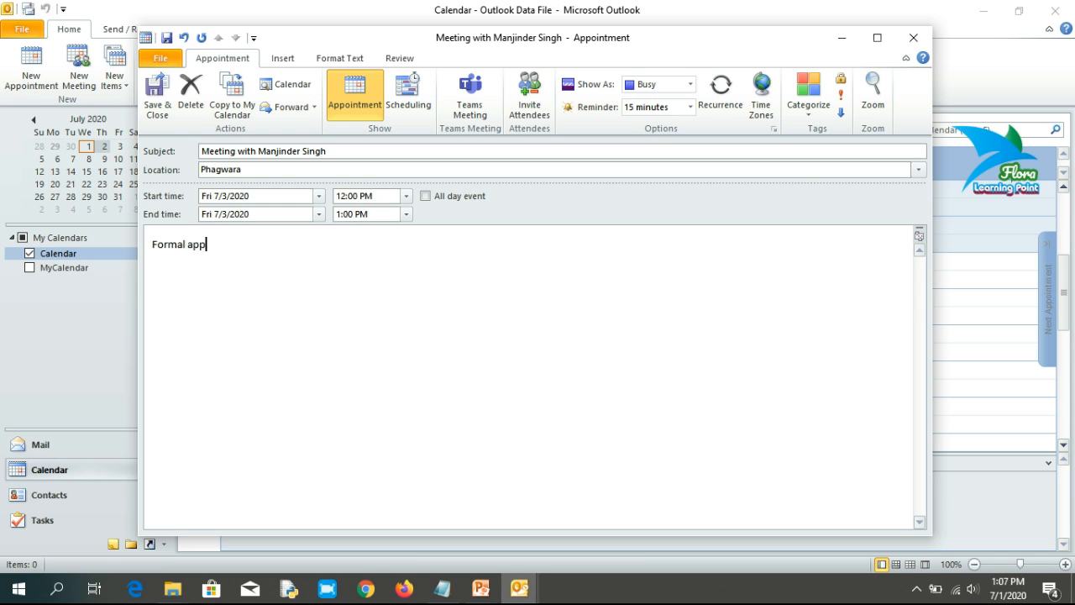
type("ointment")
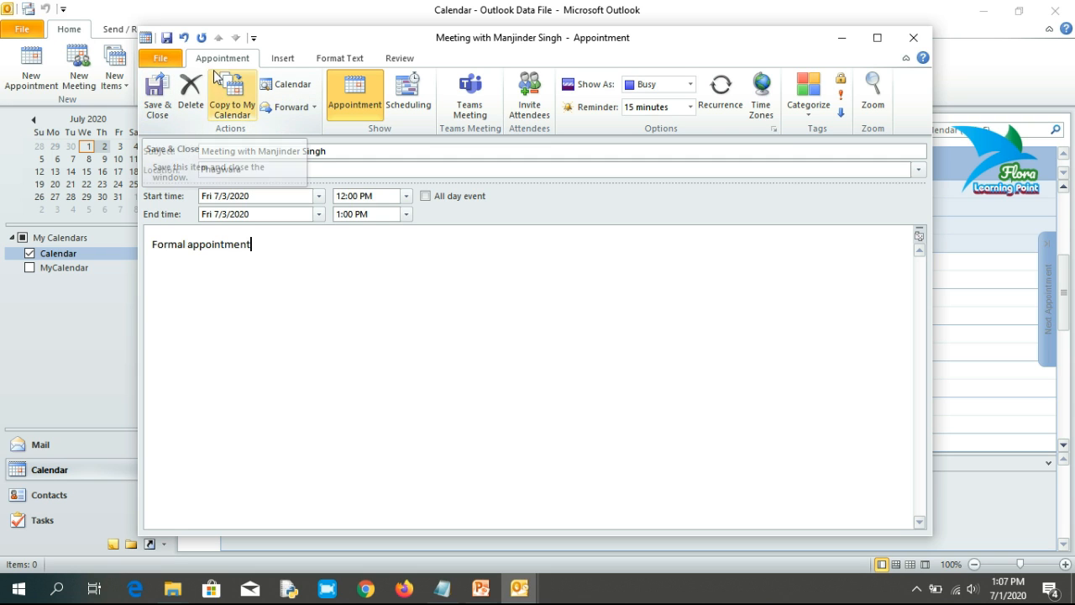
left_click(156, 114)
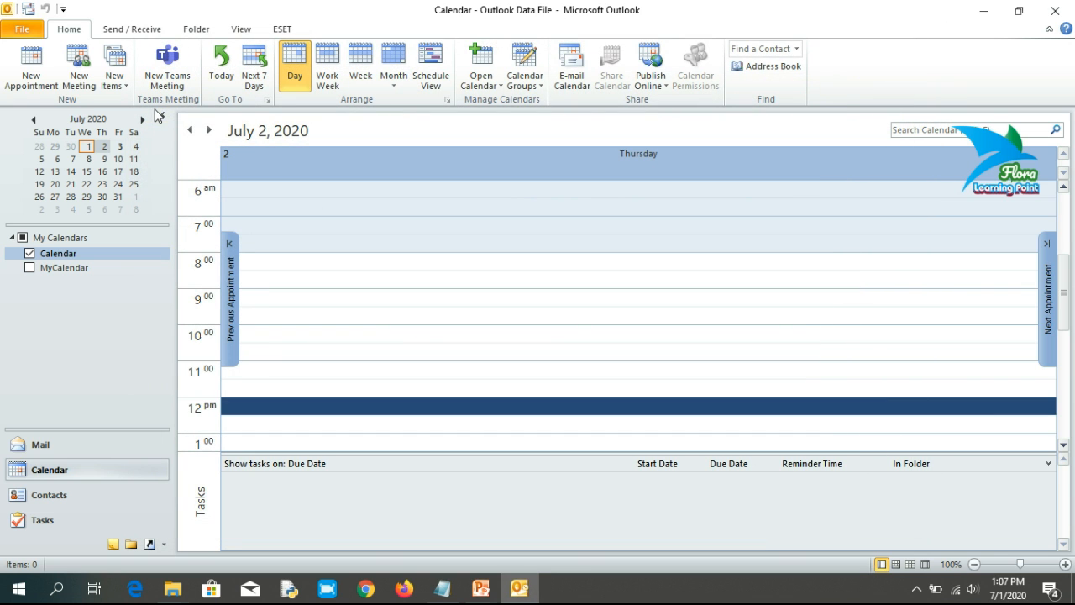
scroll(324, 312, "down", 3)
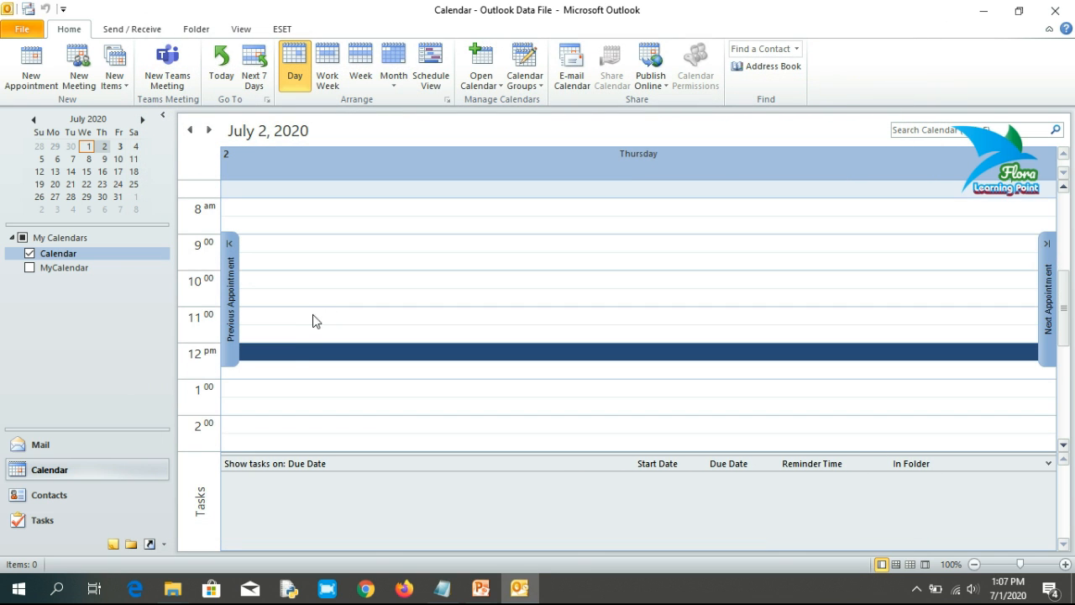
left_click(414, 352)
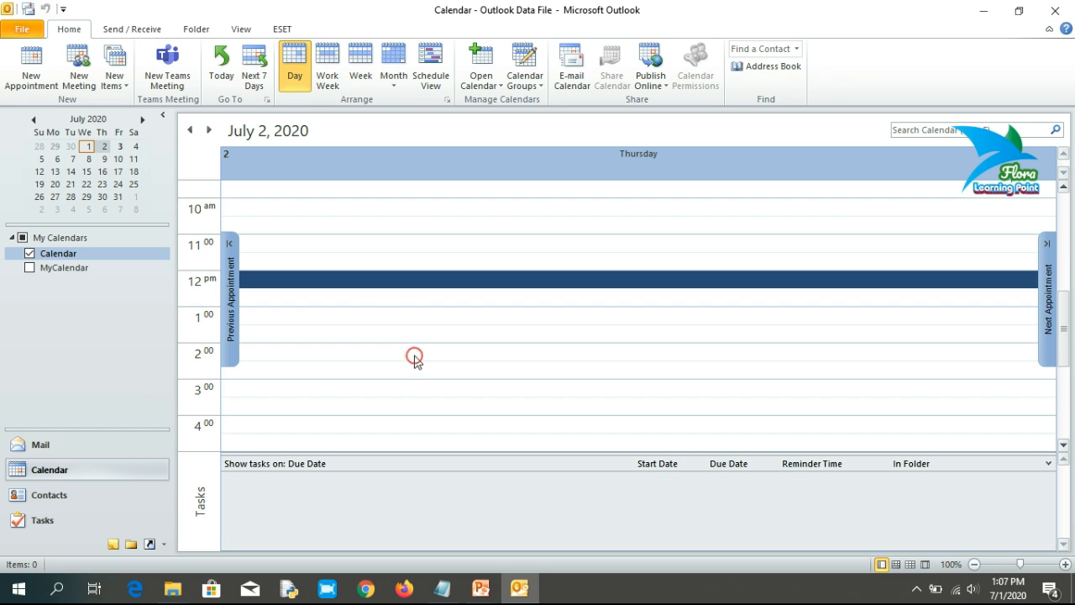
scroll(351, 298, "up", 6)
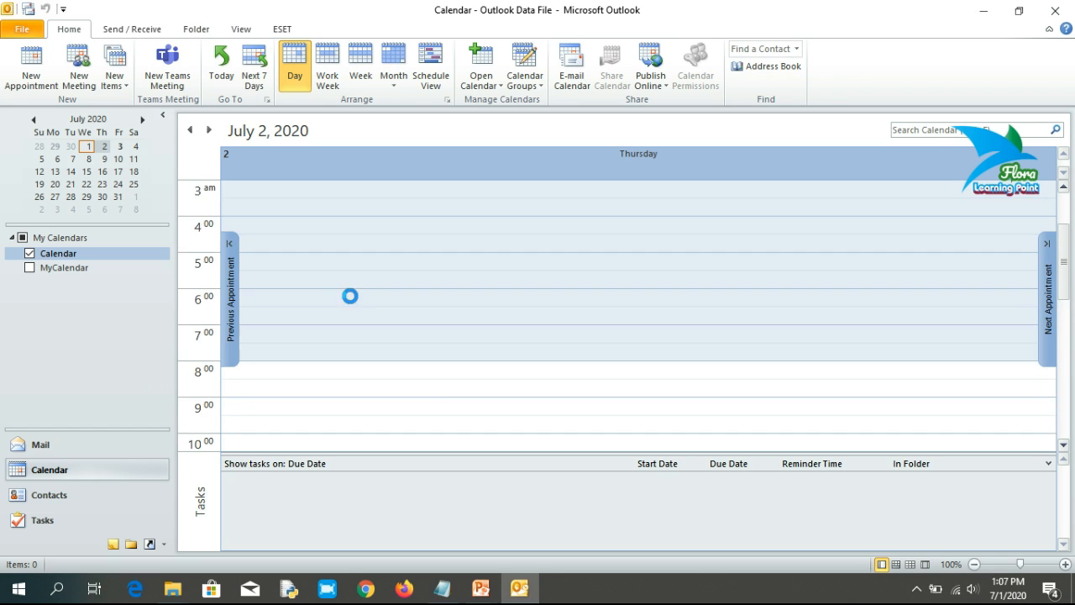
left_click(208, 130)
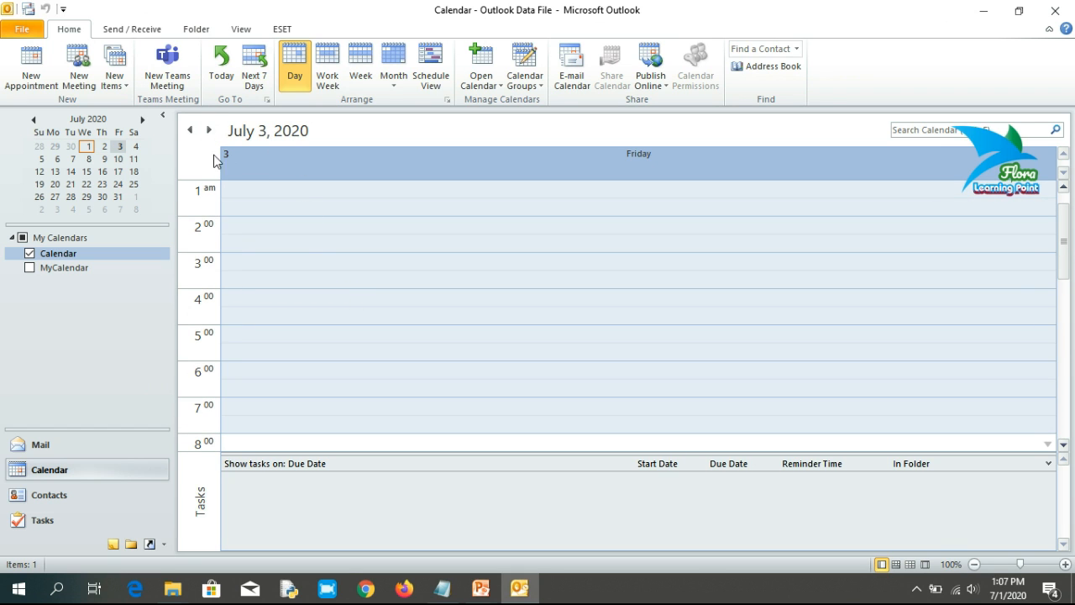
scroll(304, 245, "down", 3)
scroll(304, 240, "down", 5)
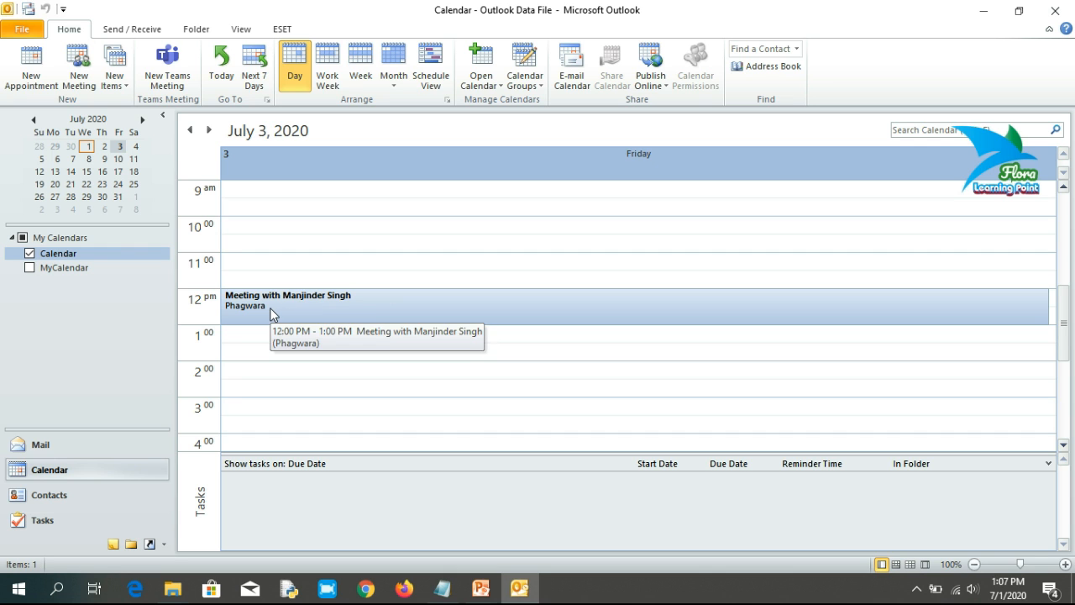
double_click(271, 307)
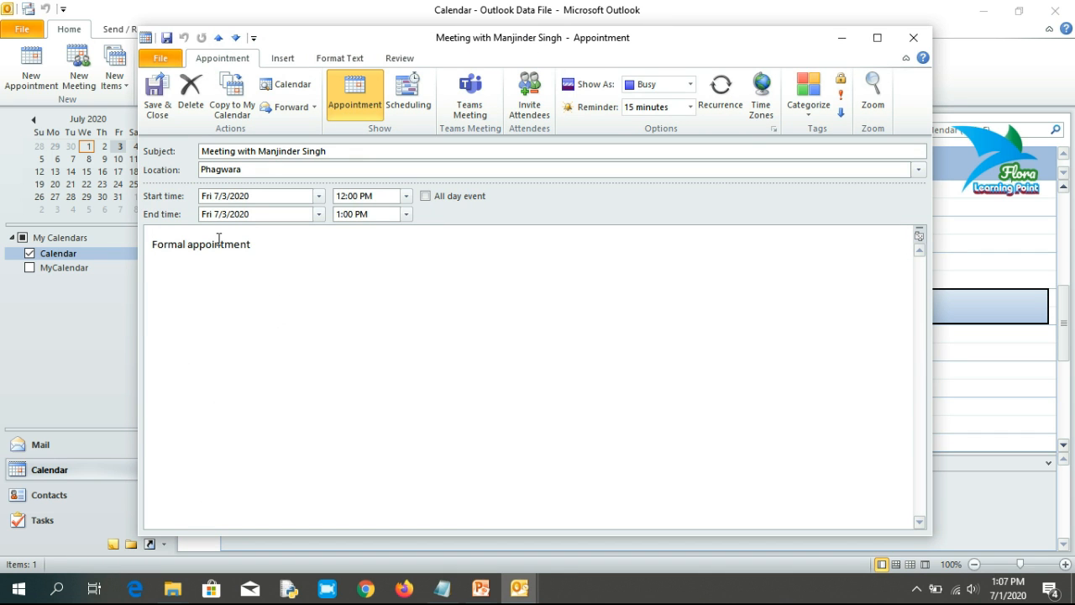
left_click(912, 37)
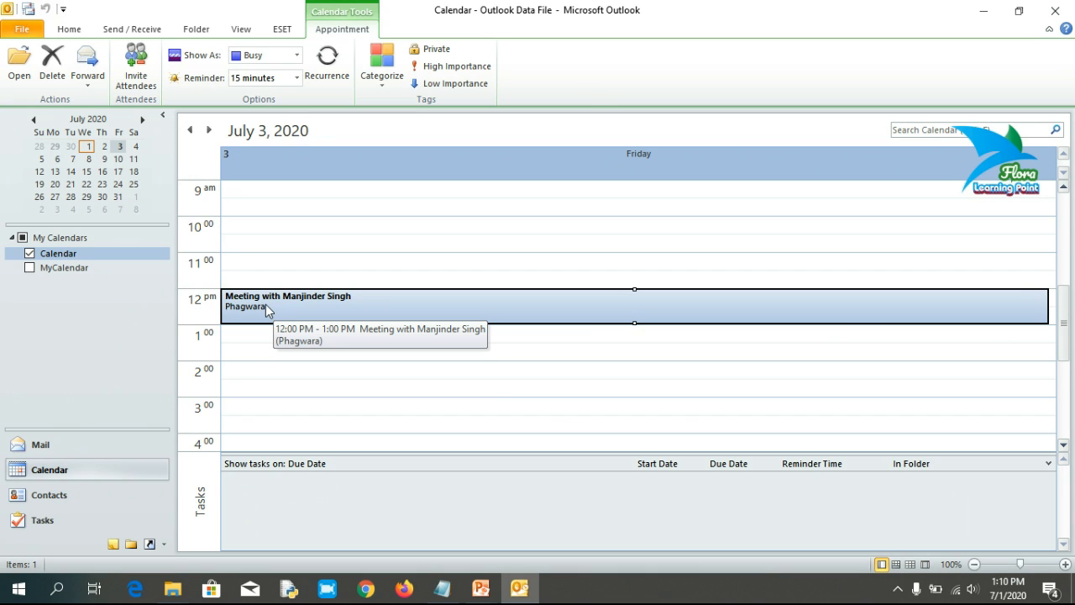
Step: Reopen the Phagwara meeting and set its reminder to 1 hour before
double_click(265, 304)
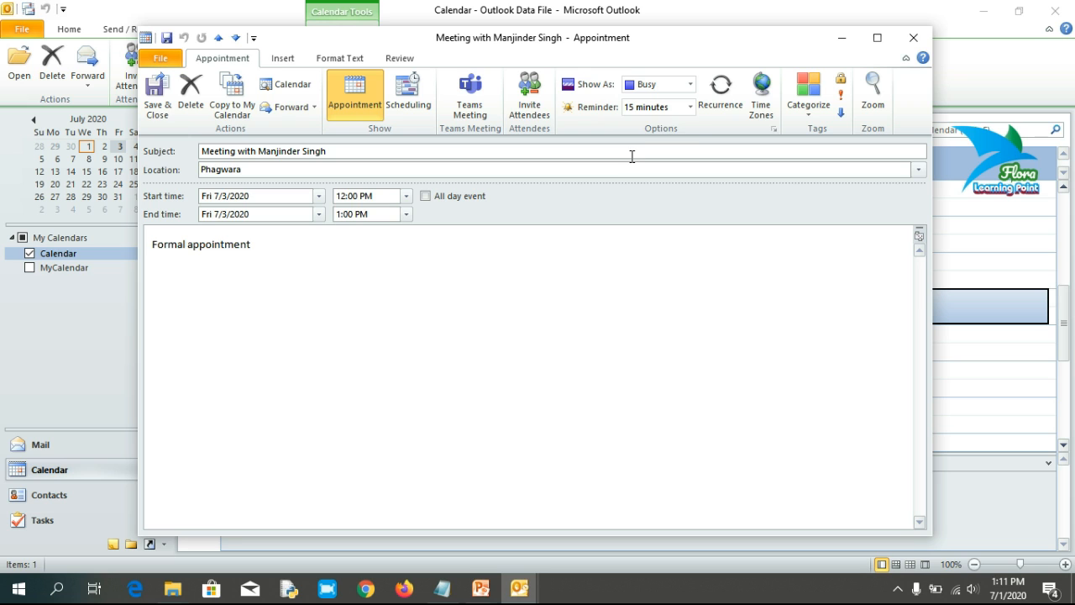
left_click(692, 106)
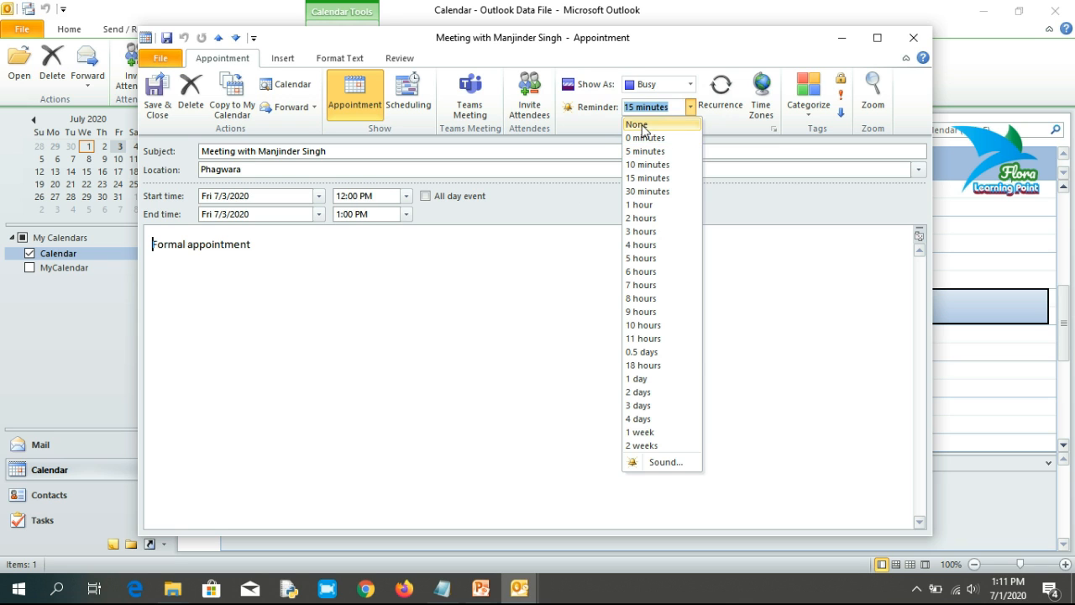
left_click(642, 125)
left_click(689, 110)
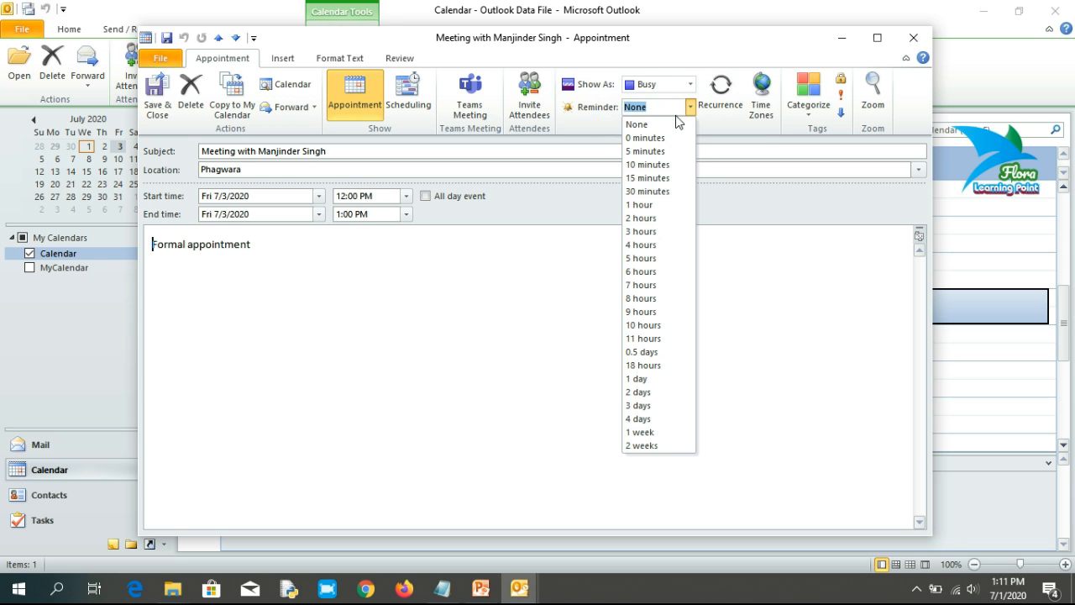
left_click(643, 206)
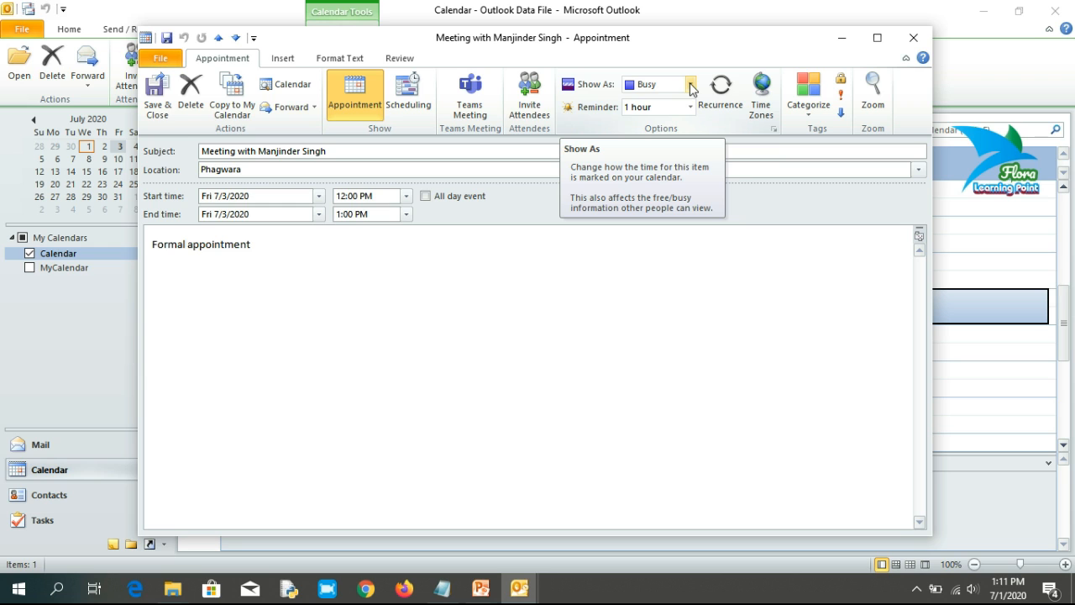
Step: Keep the meeting's status as Busy and save and close it
left_click(690, 87)
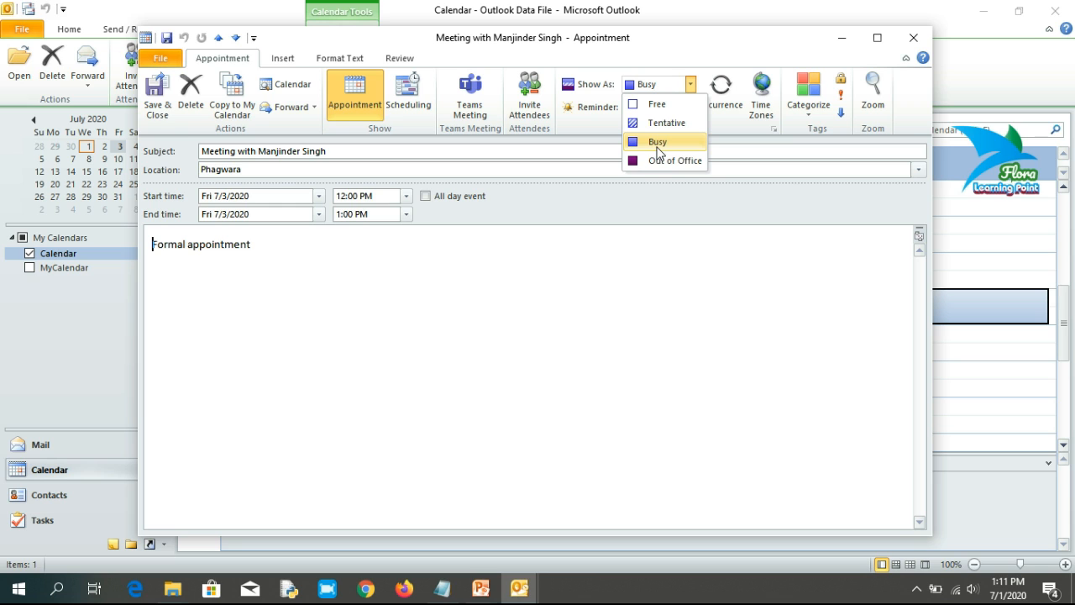
left_click(658, 143)
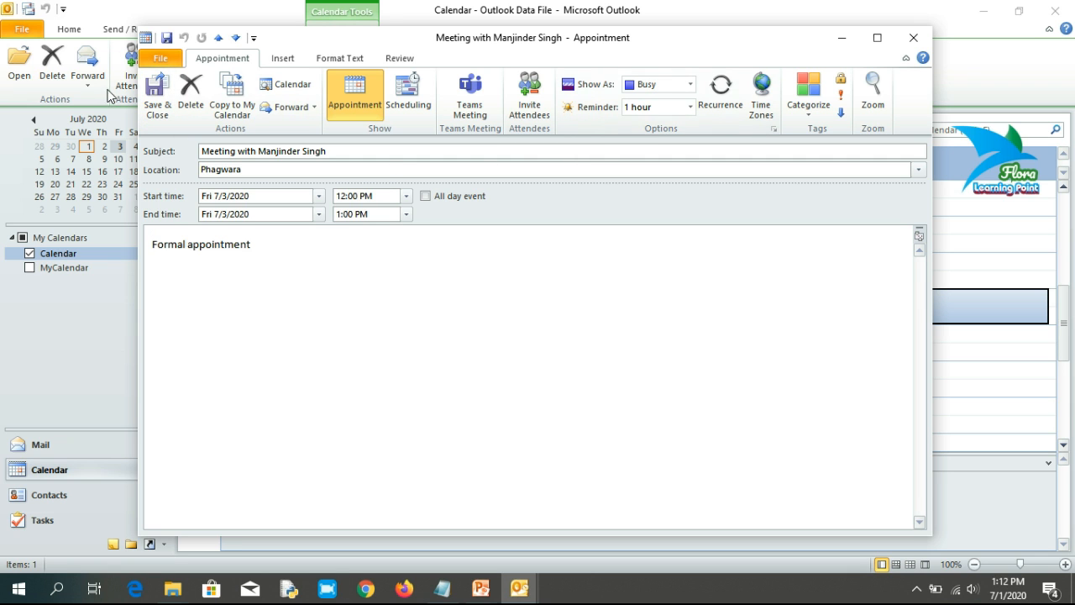
left_click(156, 91)
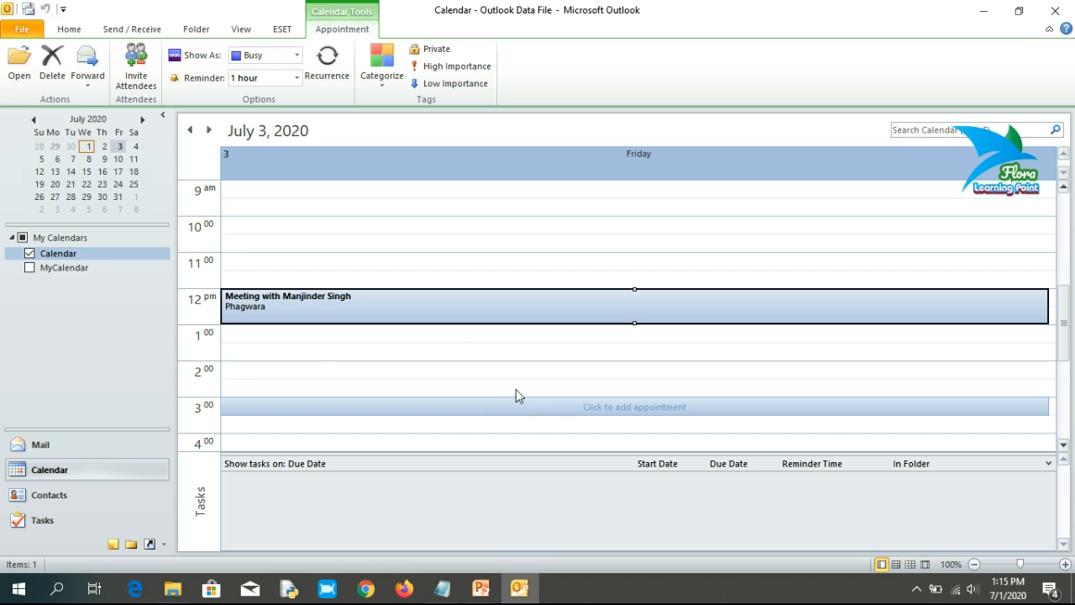
Step: Reopen the meeting and bring up its Appointment Recurrence dialog, moved aside
double_click(316, 314)
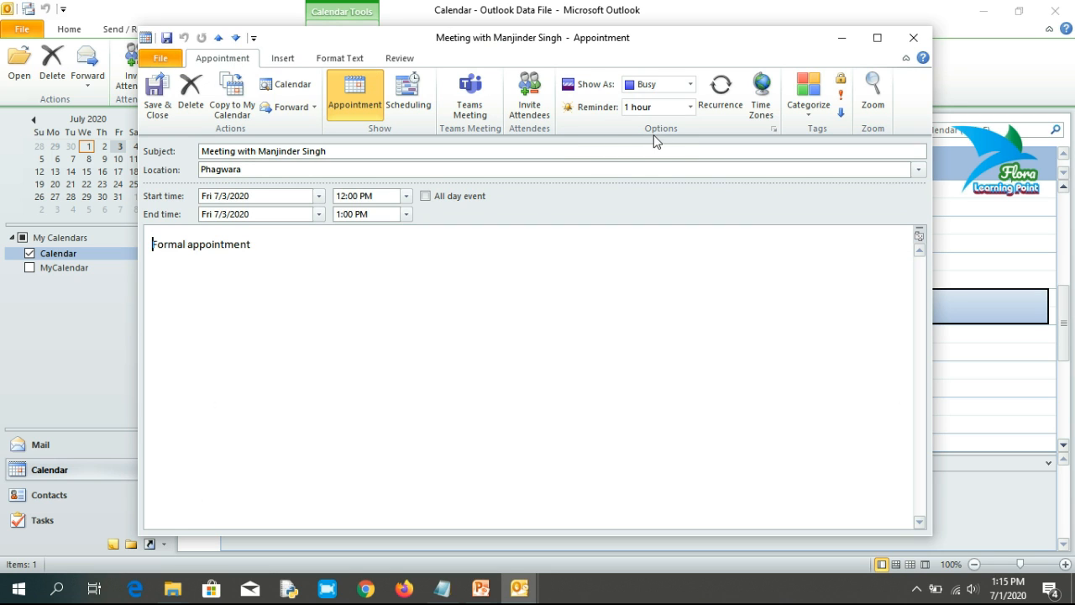
left_click(722, 100)
left_click_drag(583, 135, 606, 73)
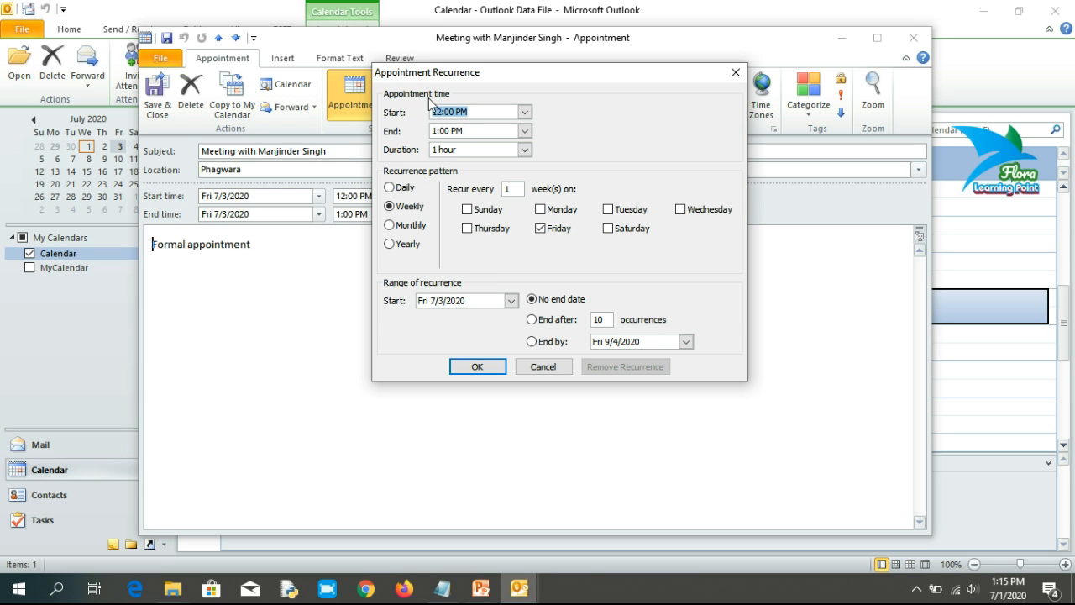
left_click(391, 190)
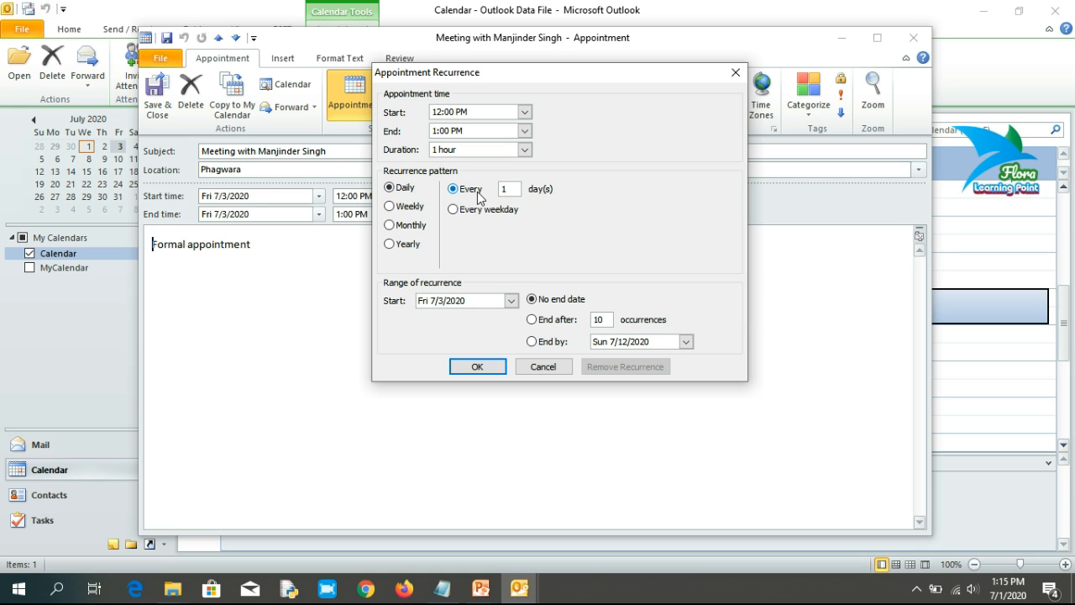
left_click_drag(513, 188, 501, 189)
left_click(390, 207)
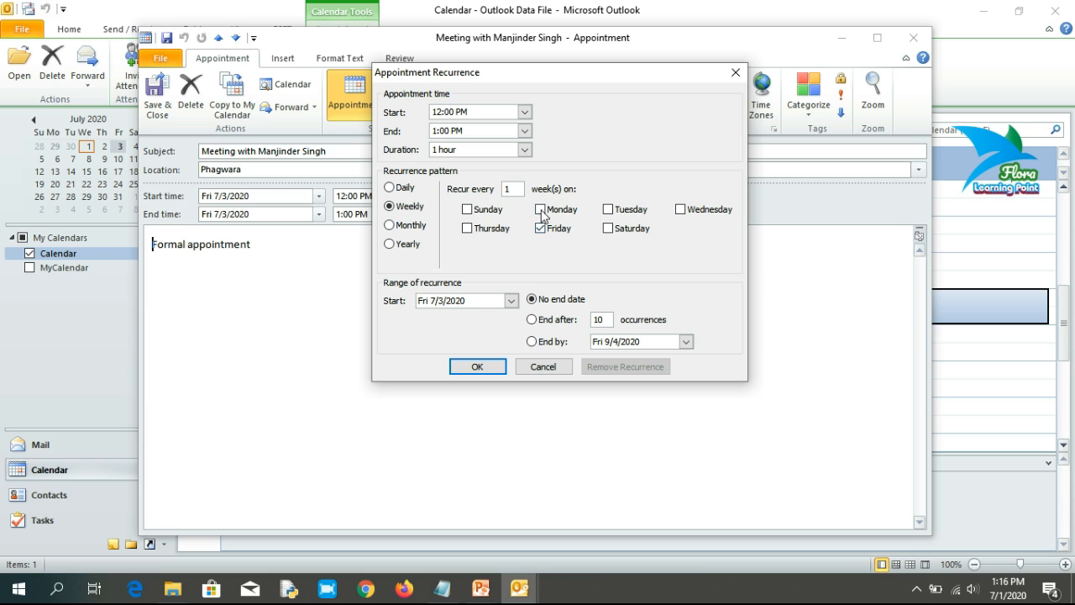
left_click(616, 215)
left_click(609, 210)
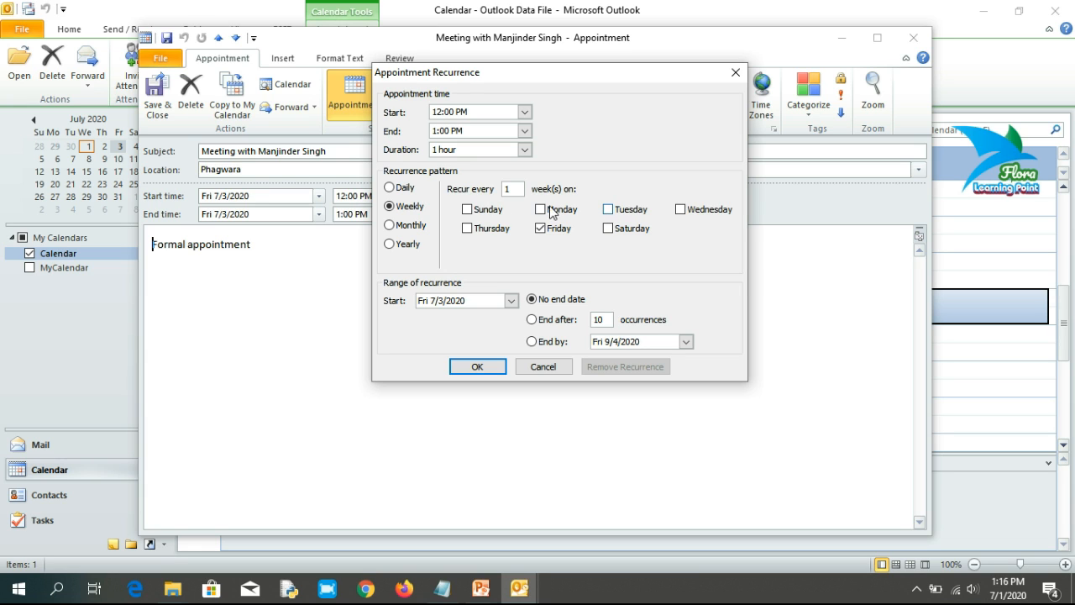
left_click(389, 225)
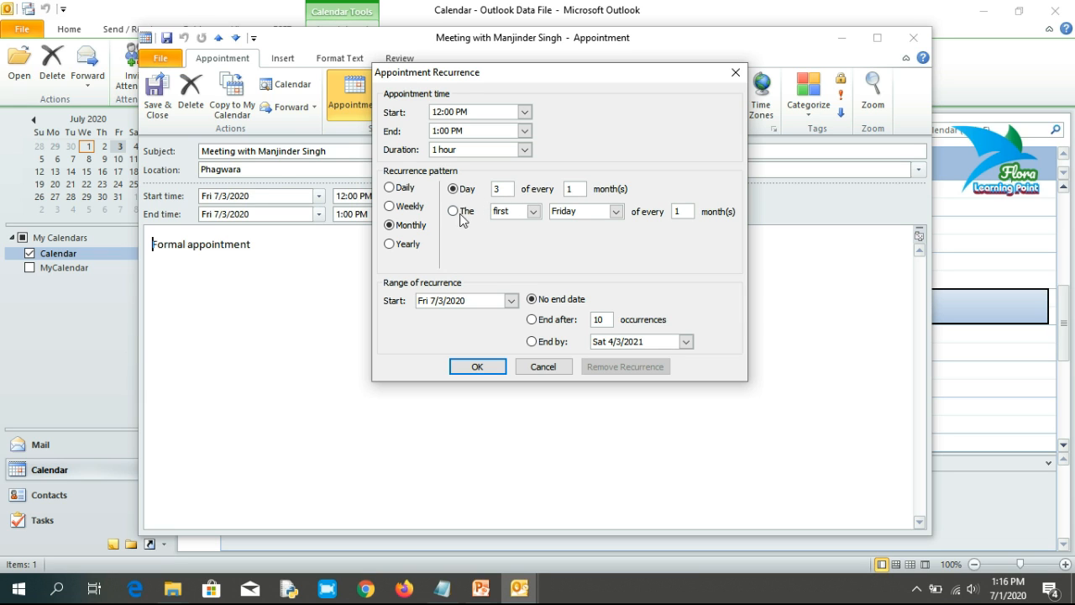
left_click(391, 245)
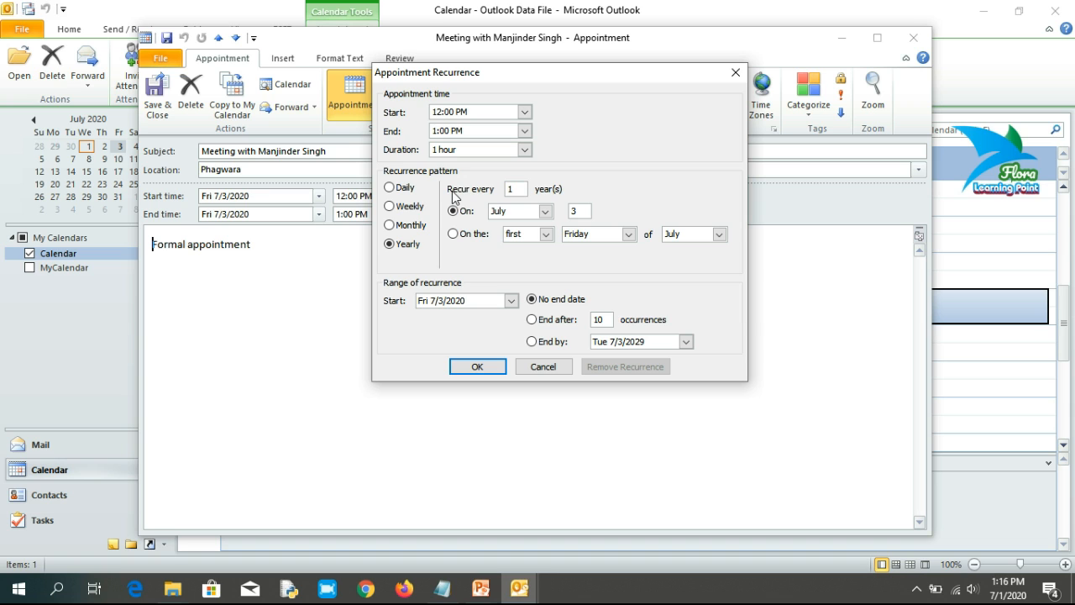
left_click(390, 187)
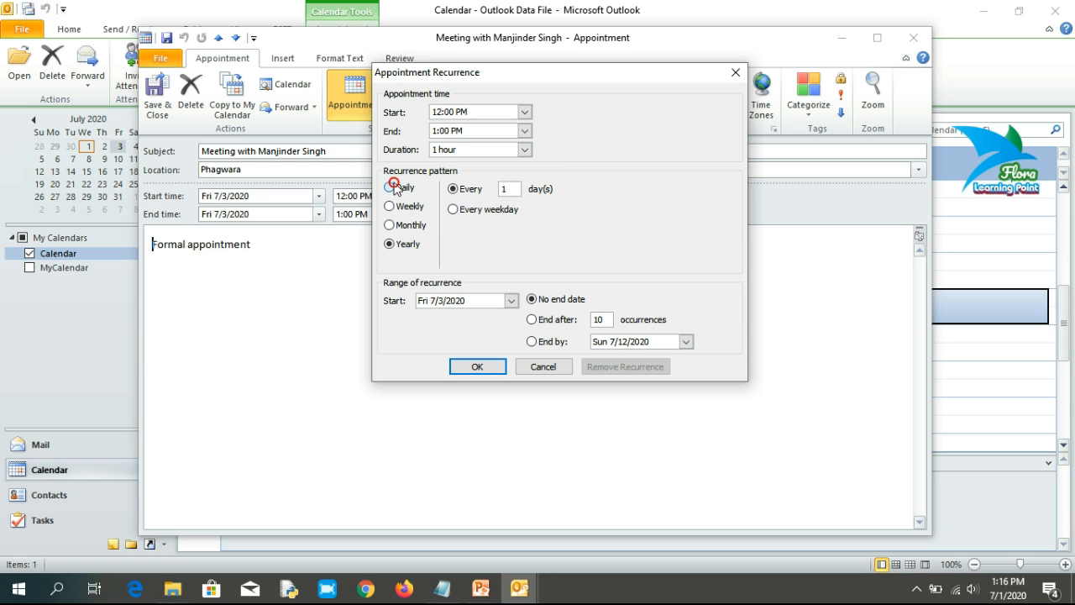
left_click(391, 206)
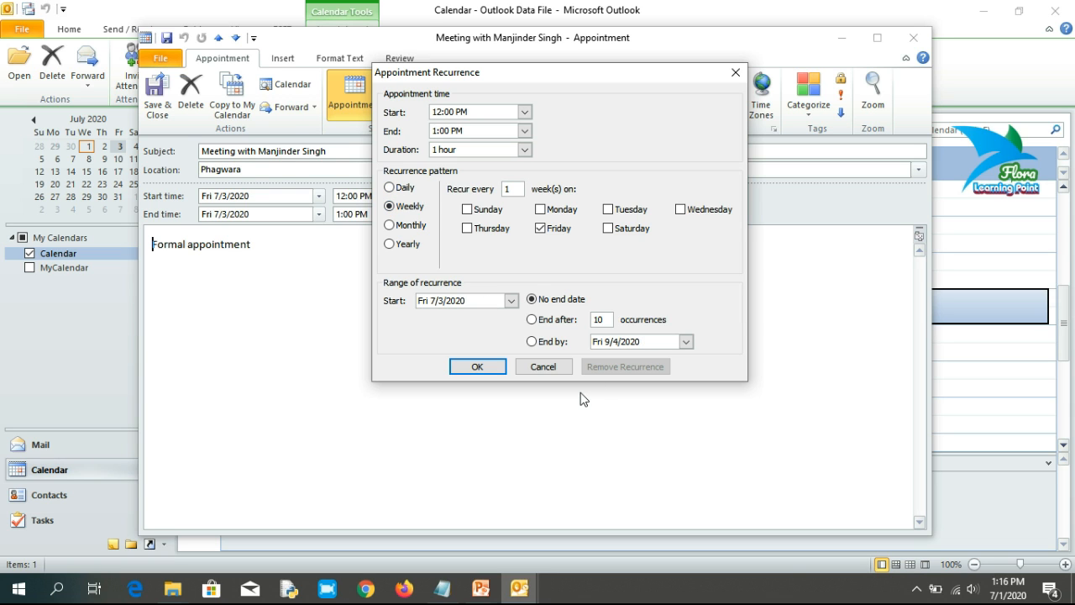
Step: Discard the recurrence settings and save and close the one-time meeting
left_click(558, 367)
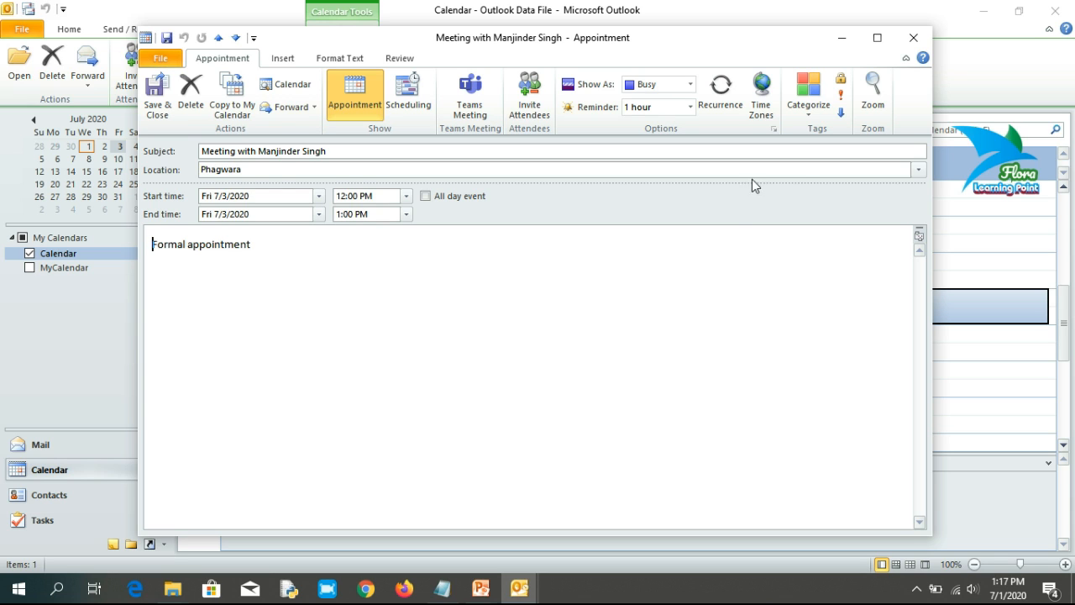
left_click(150, 99)
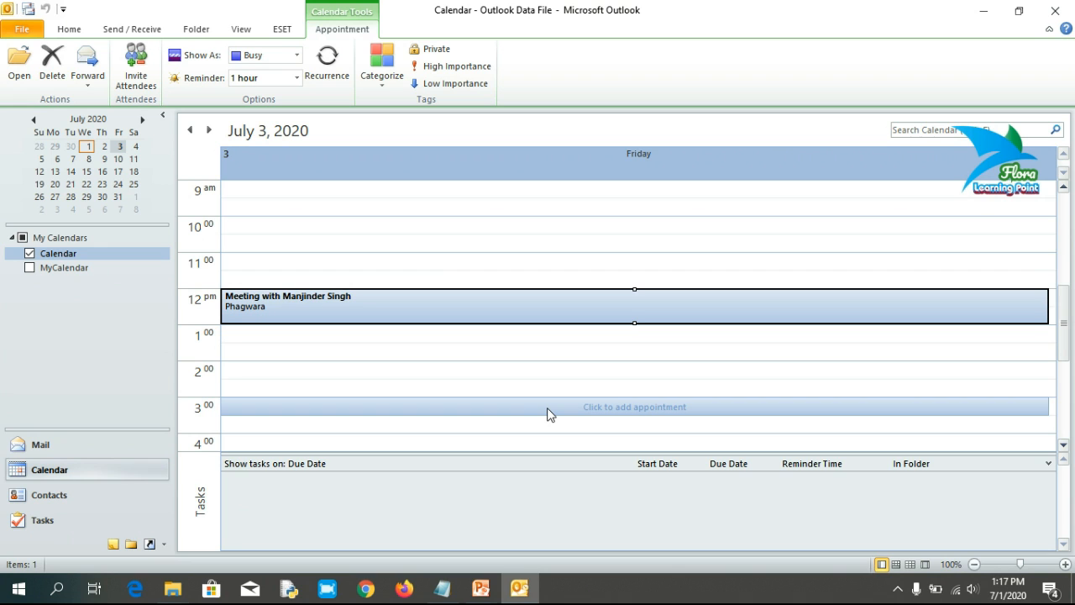
Step: Reschedule the meeting to start Saturday 7/4/2020 at 1:30 PM and save it
left_click(65, 30)
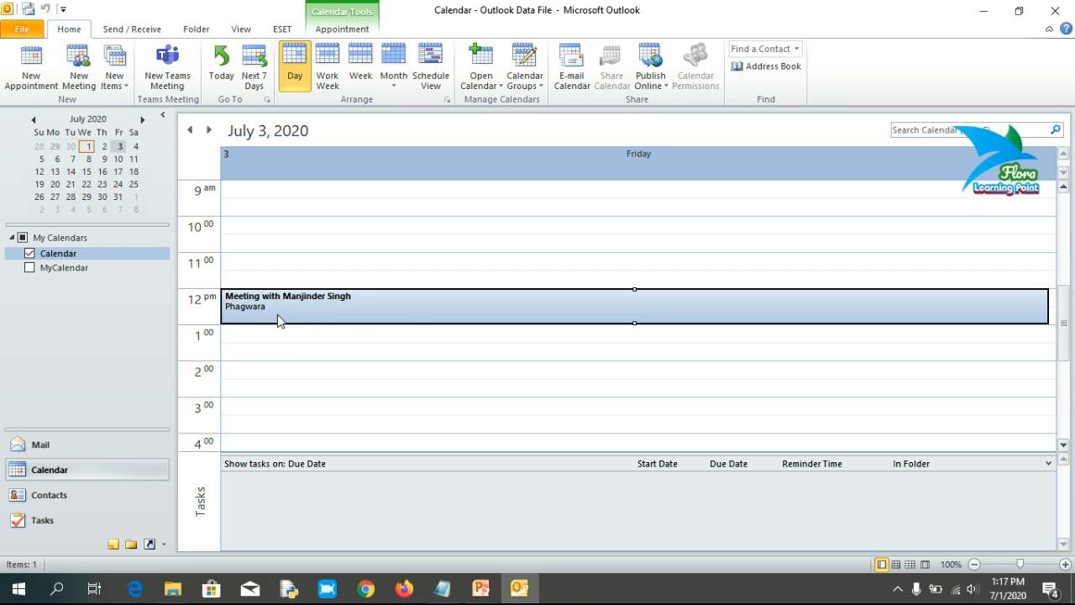
mouse_move(246, 316)
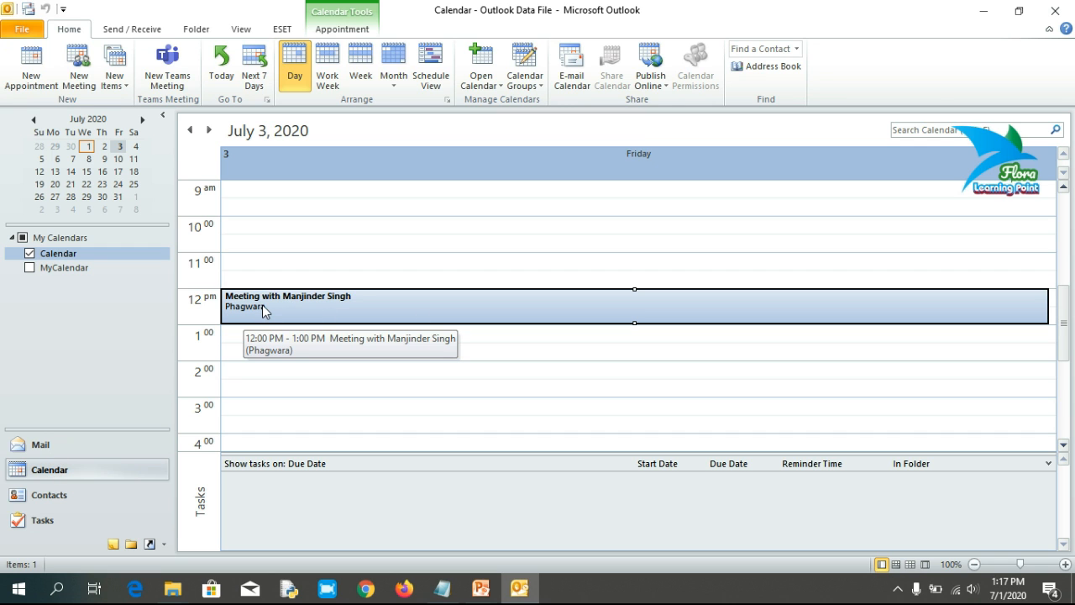
double_click(262, 305)
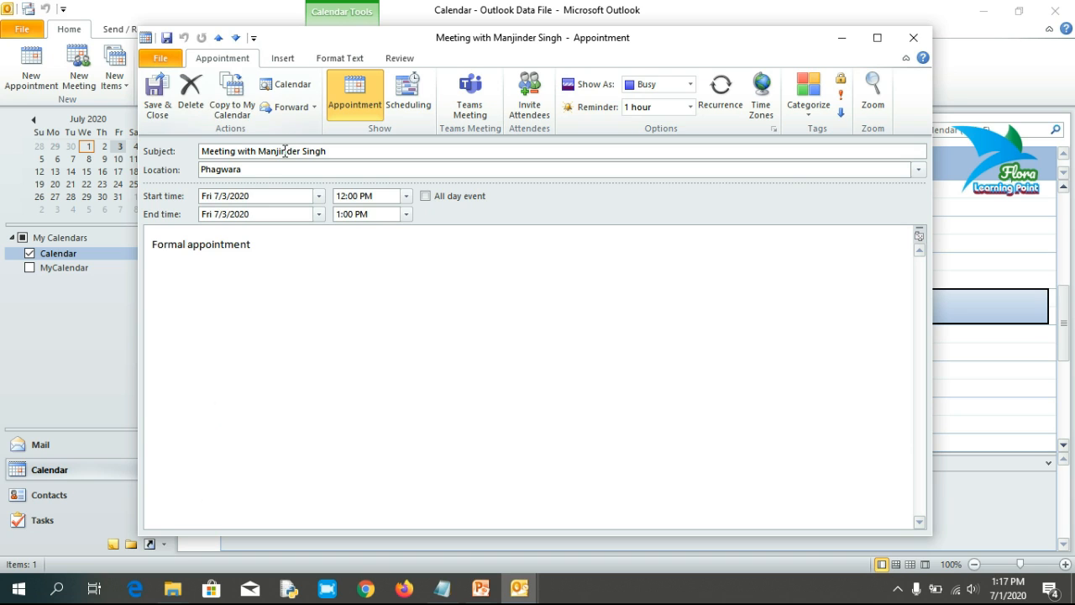
left_click(319, 197)
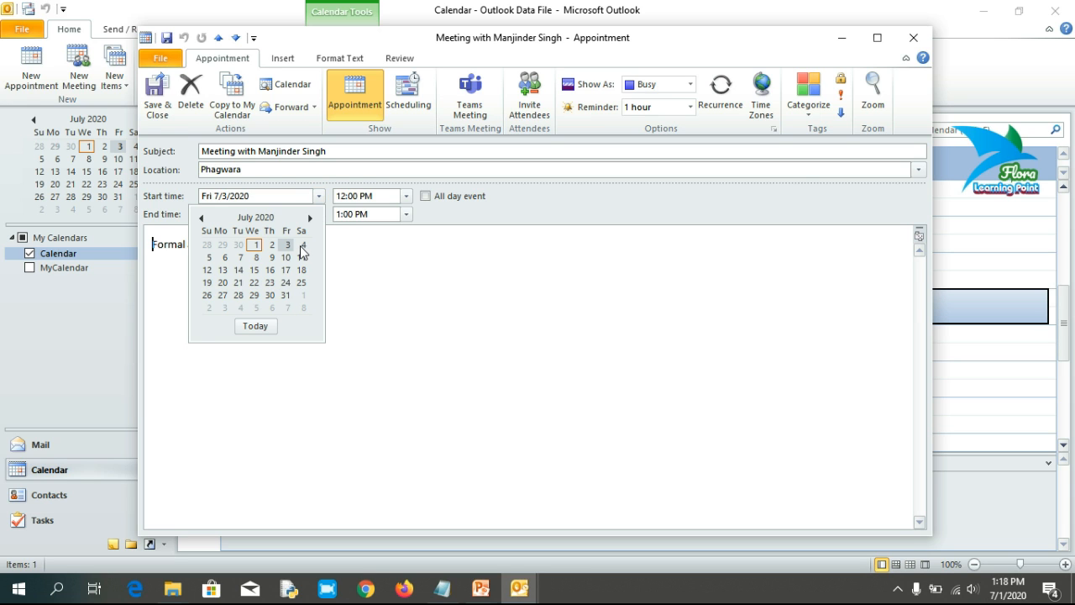
left_click(301, 245)
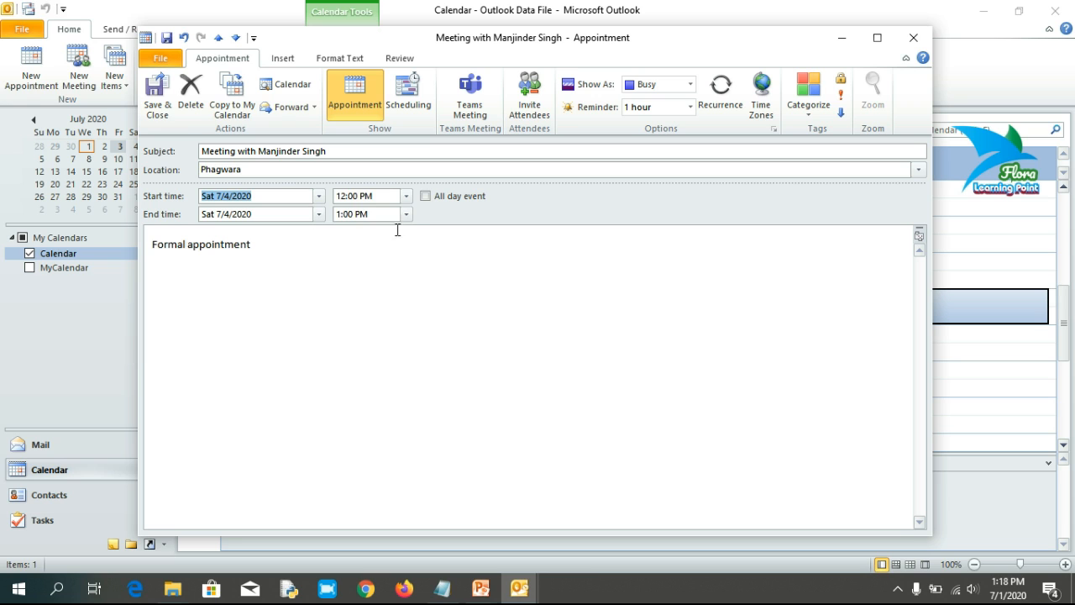
left_click(407, 195)
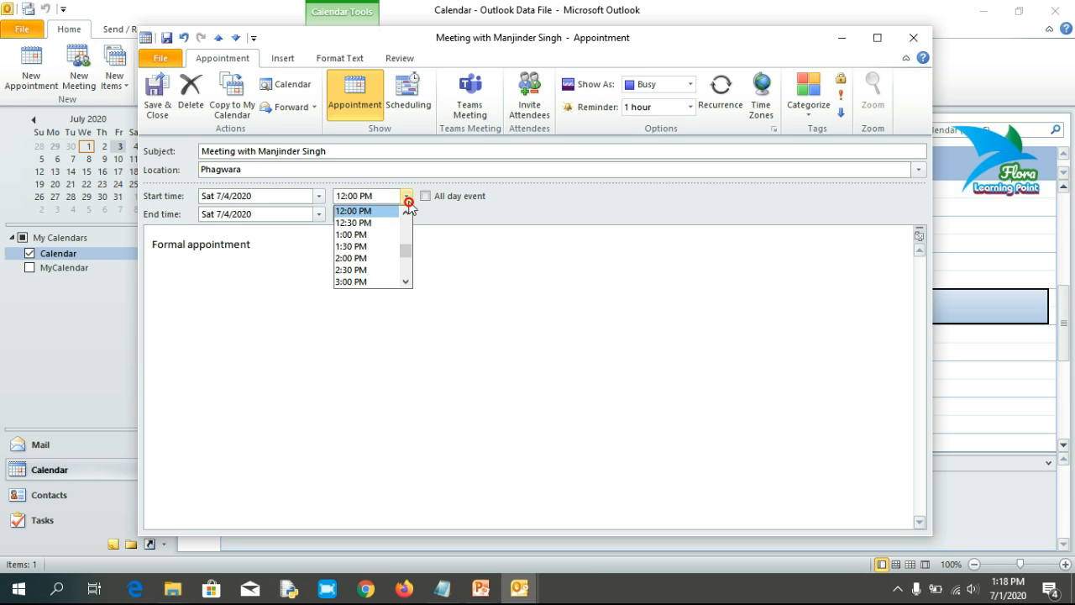
left_click(357, 247)
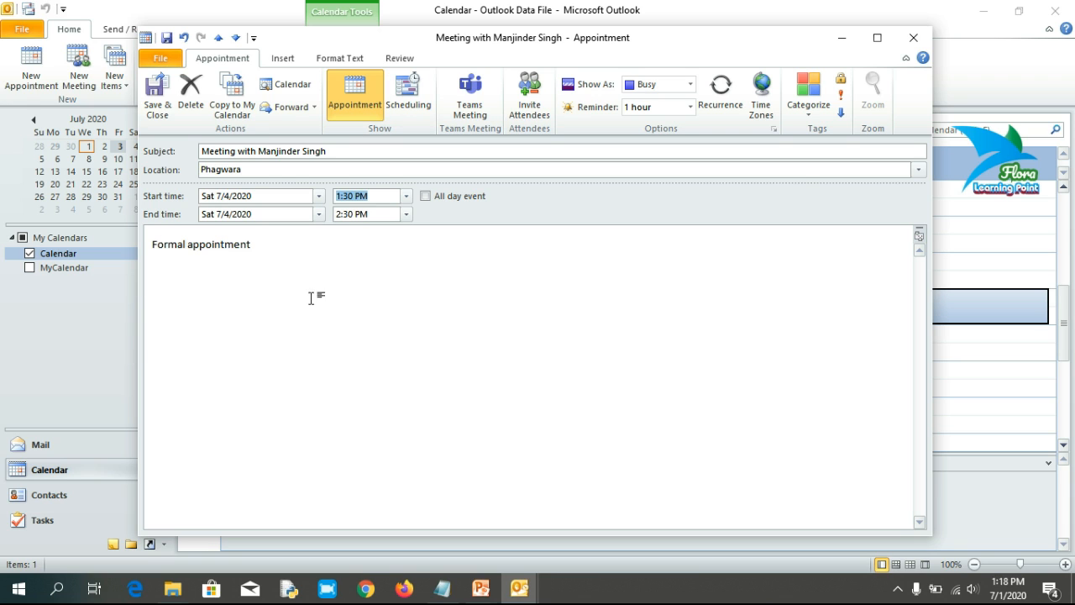
left_click(158, 108)
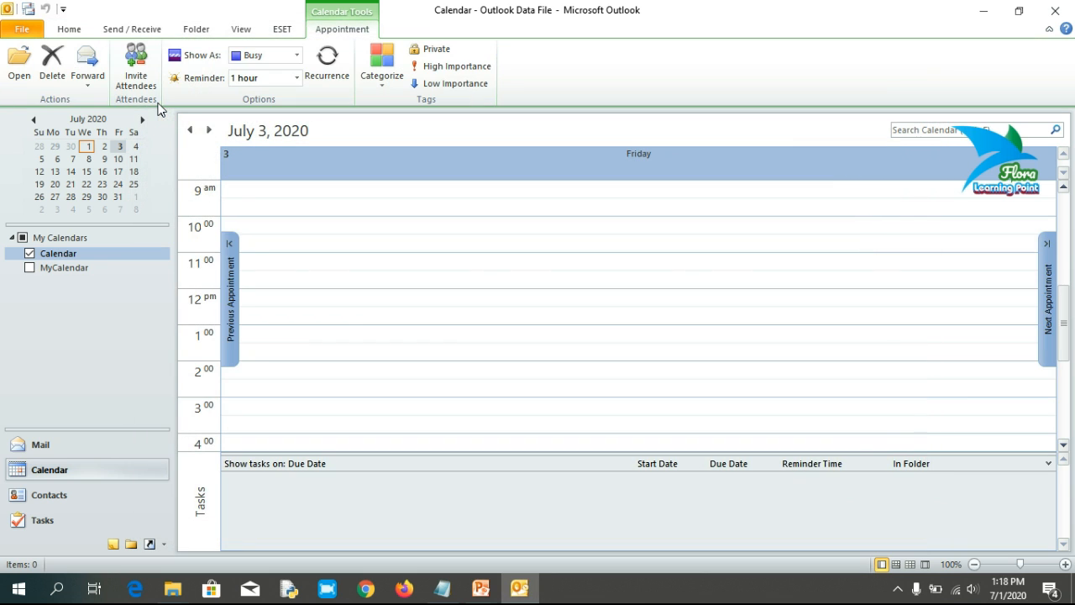
Step: Go to July 4 and select the rescheduled 1:30–2:30 PM meeting
left_click(208, 129)
left_click(411, 291)
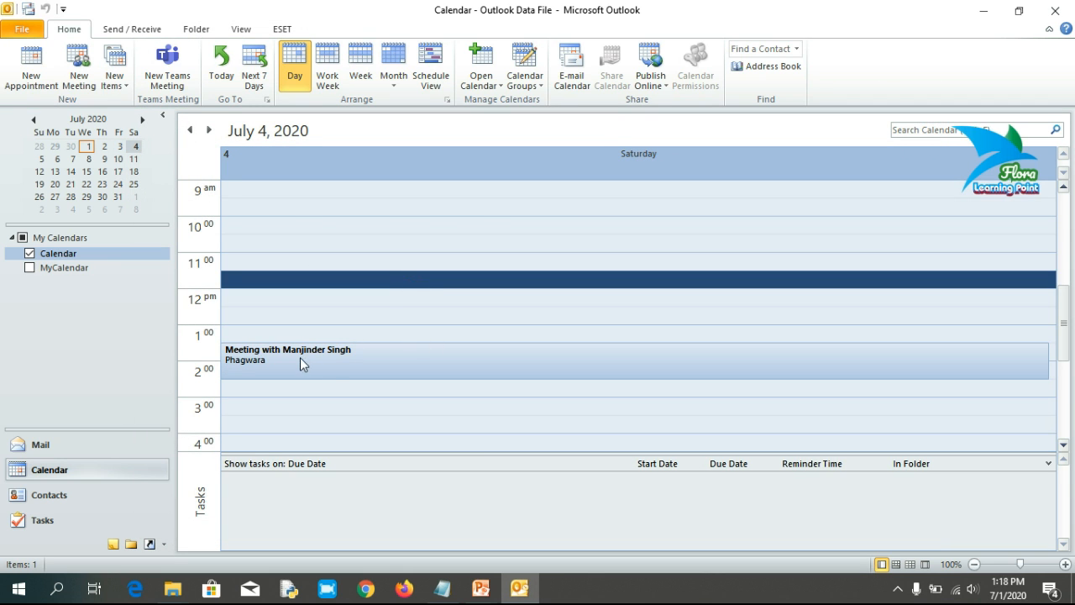
left_click(336, 389)
left_click(331, 368)
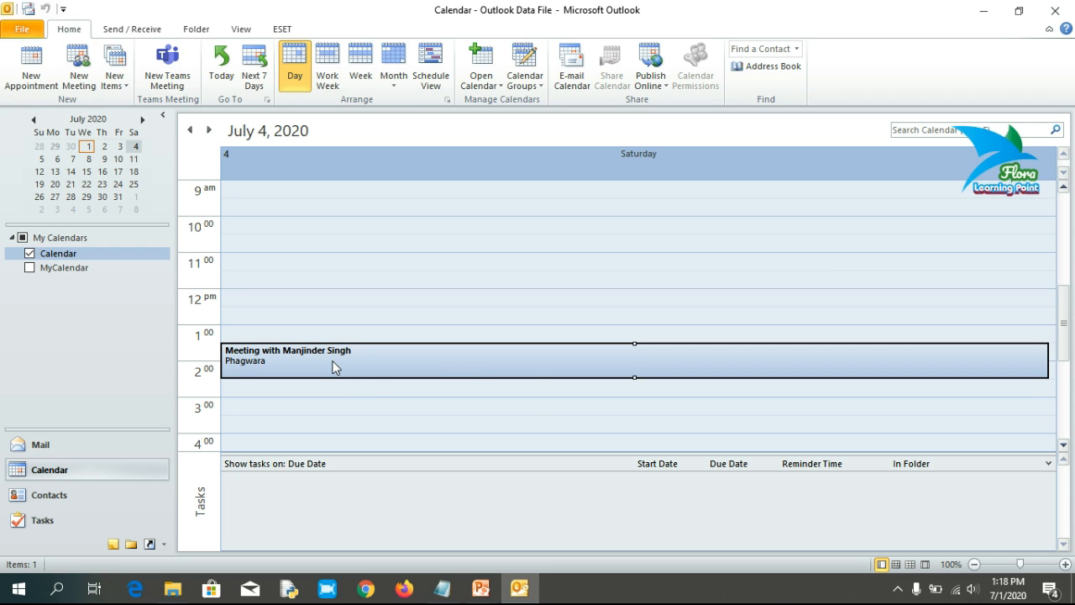